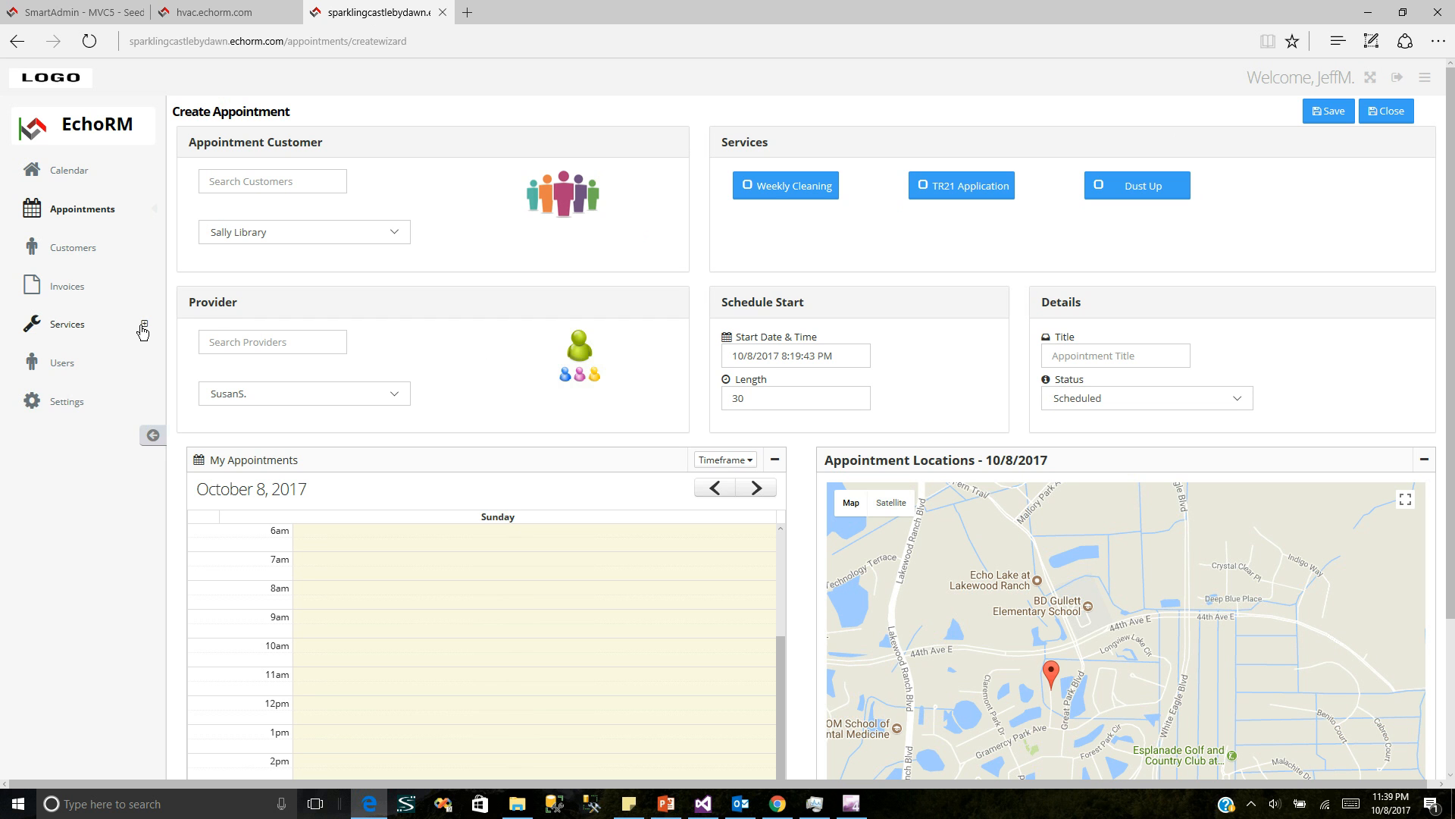
- Open the TR21 Application service from the services list to review its pricing, duration, tax settings and service items
{"action": "left_click", "coordinate": [144, 330]}
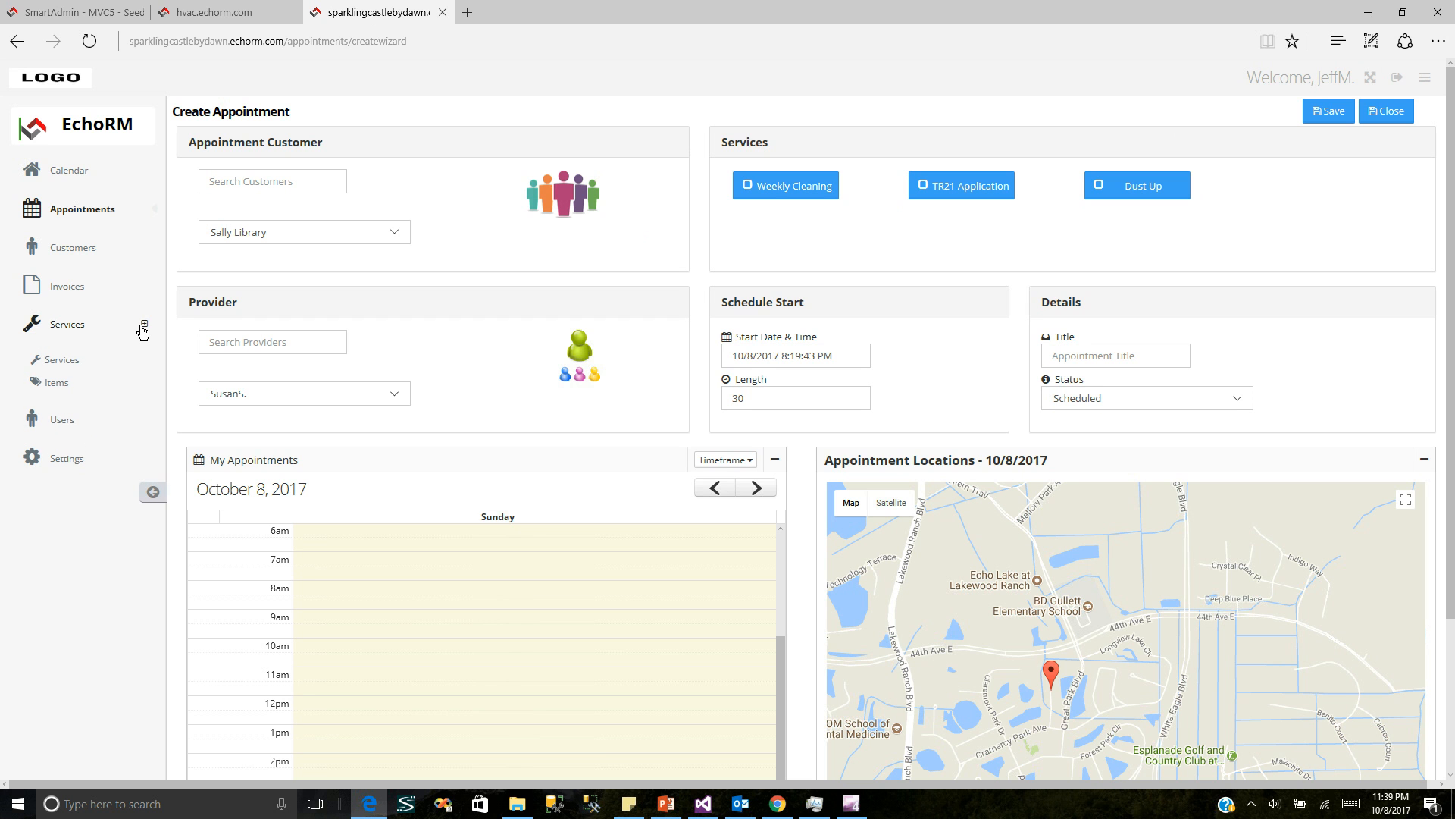
{"action": "left_click", "coordinate": [65, 361]}
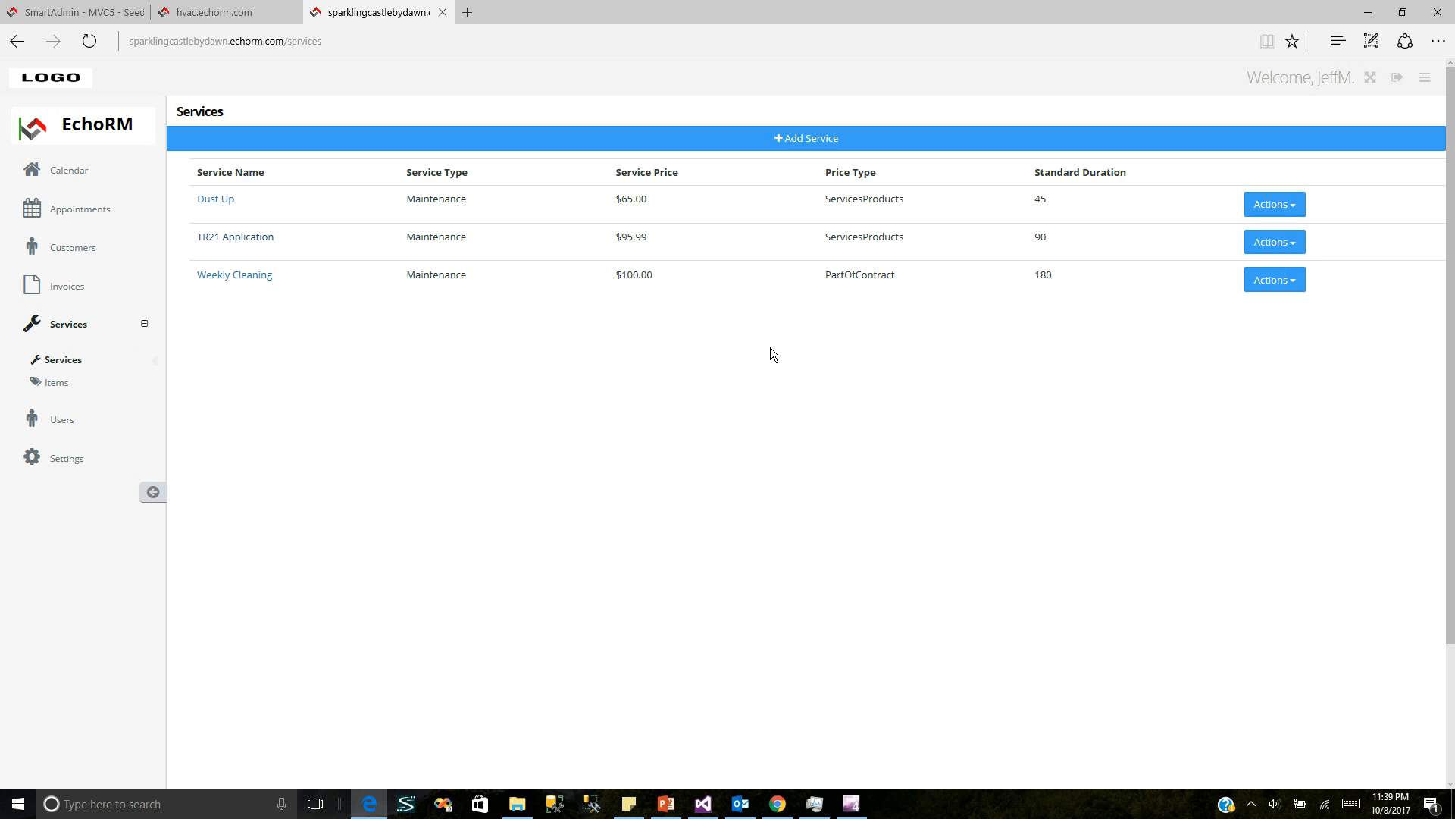
{"action": "left_click", "coordinate": [269, 238]}
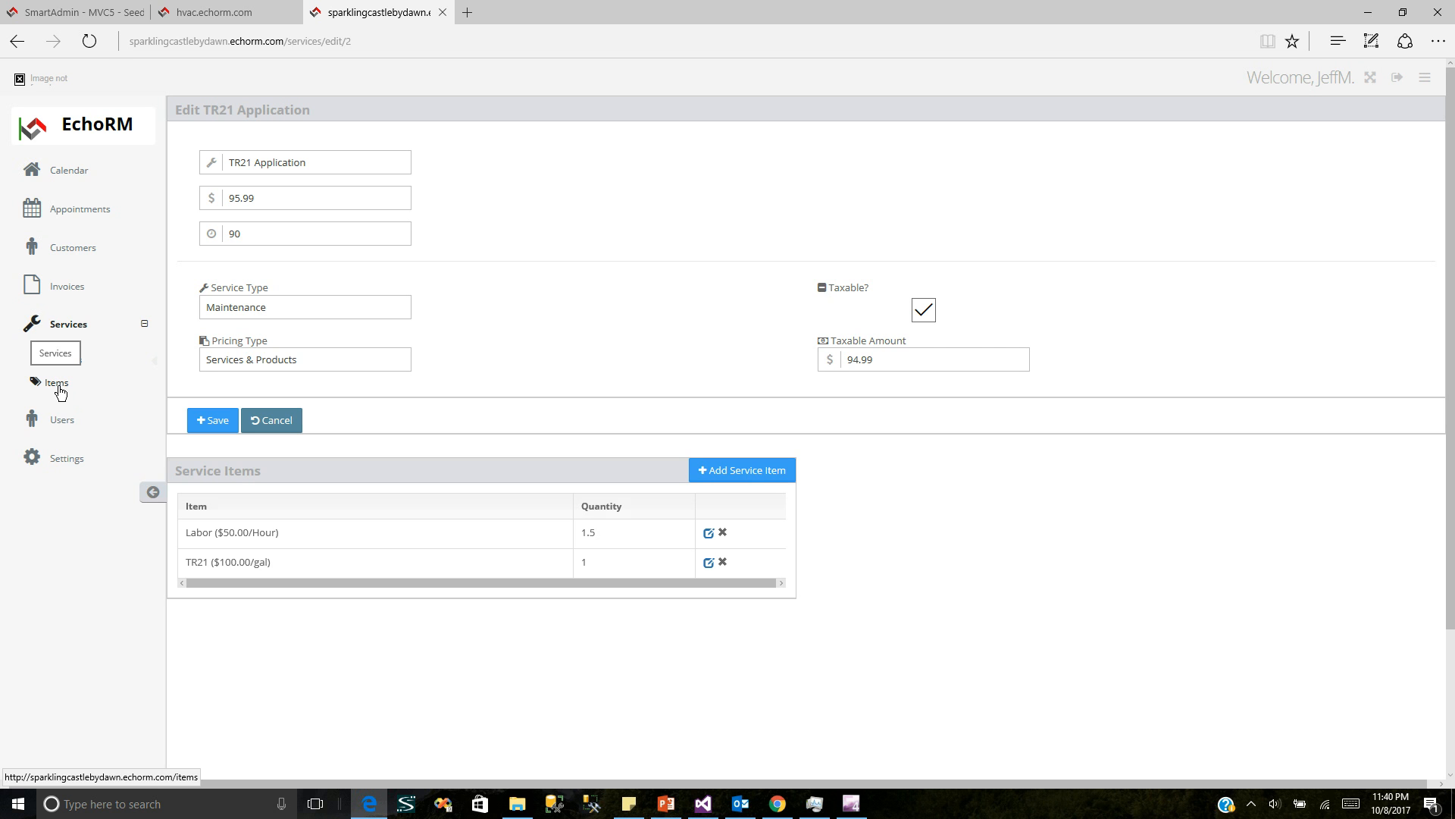
- Start a new item named Widget with item number WDG1 and description Standard Widget
{"action": "left_click", "coordinate": [57, 383]}
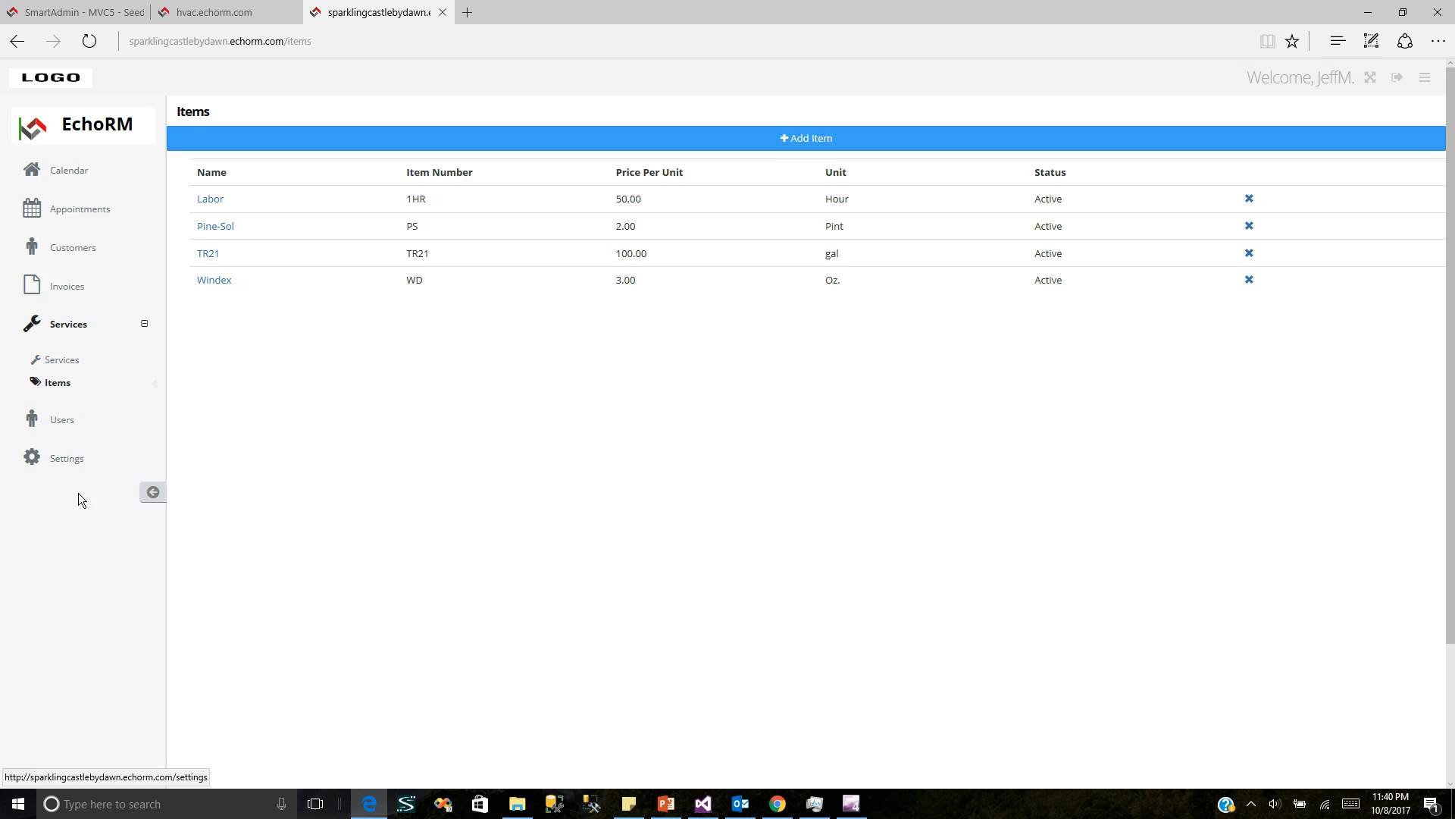
{"action": "left_click", "coordinate": [418, 146]}
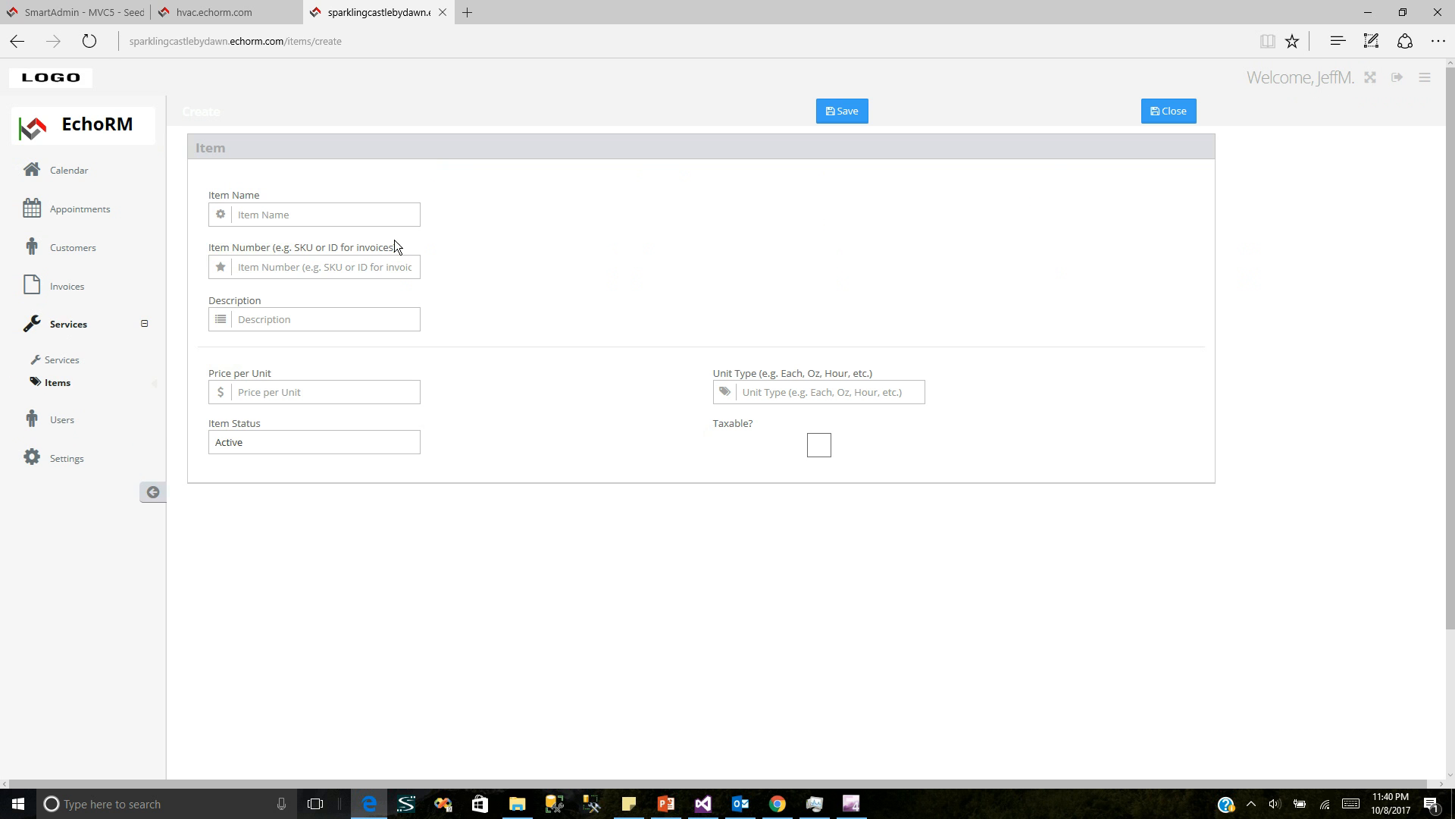
{"action": "left_click", "coordinate": [239, 216]}
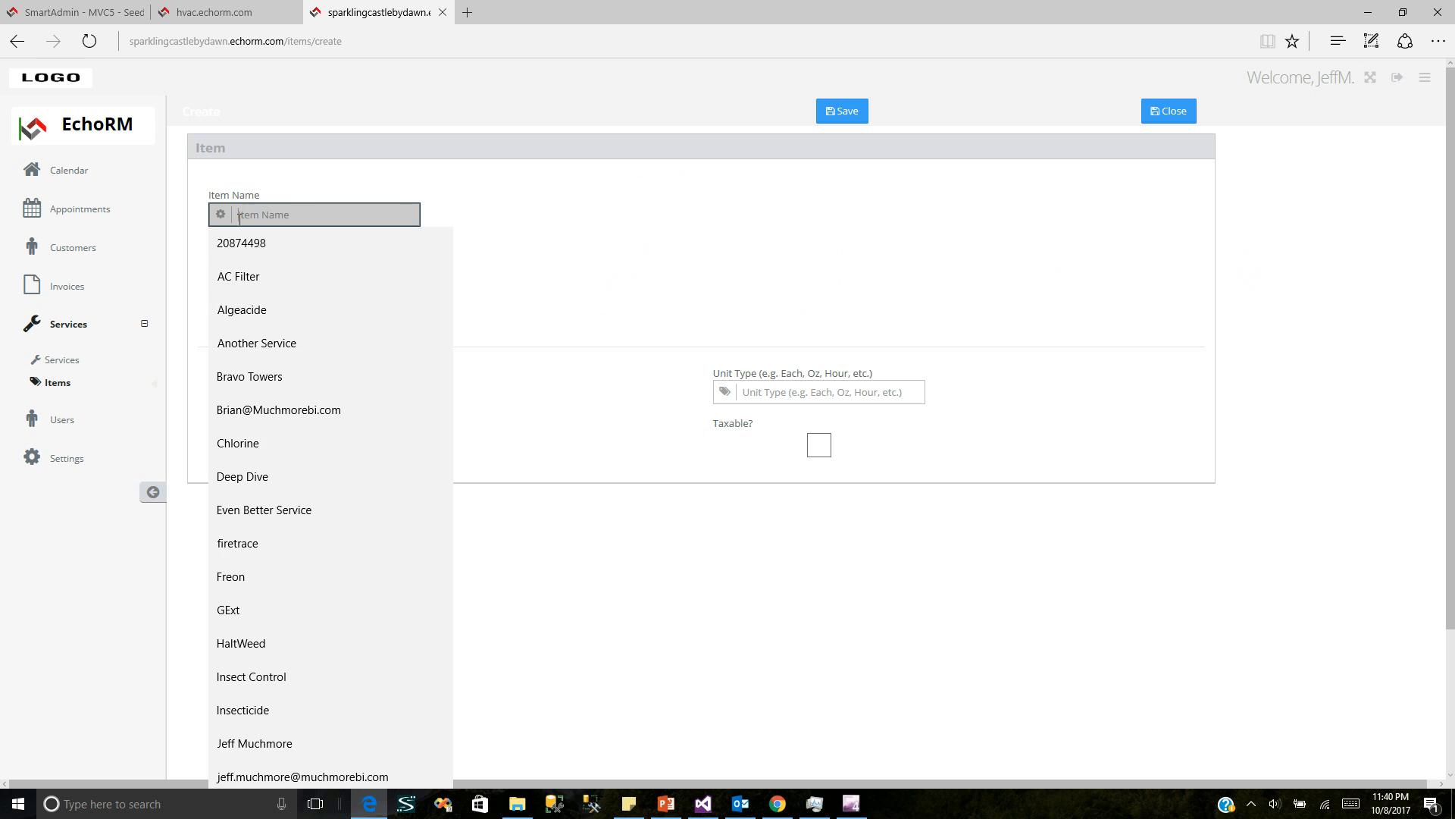
{"action": "type", "text": "Widget"}
{"action": "key", "text": "Tab"}
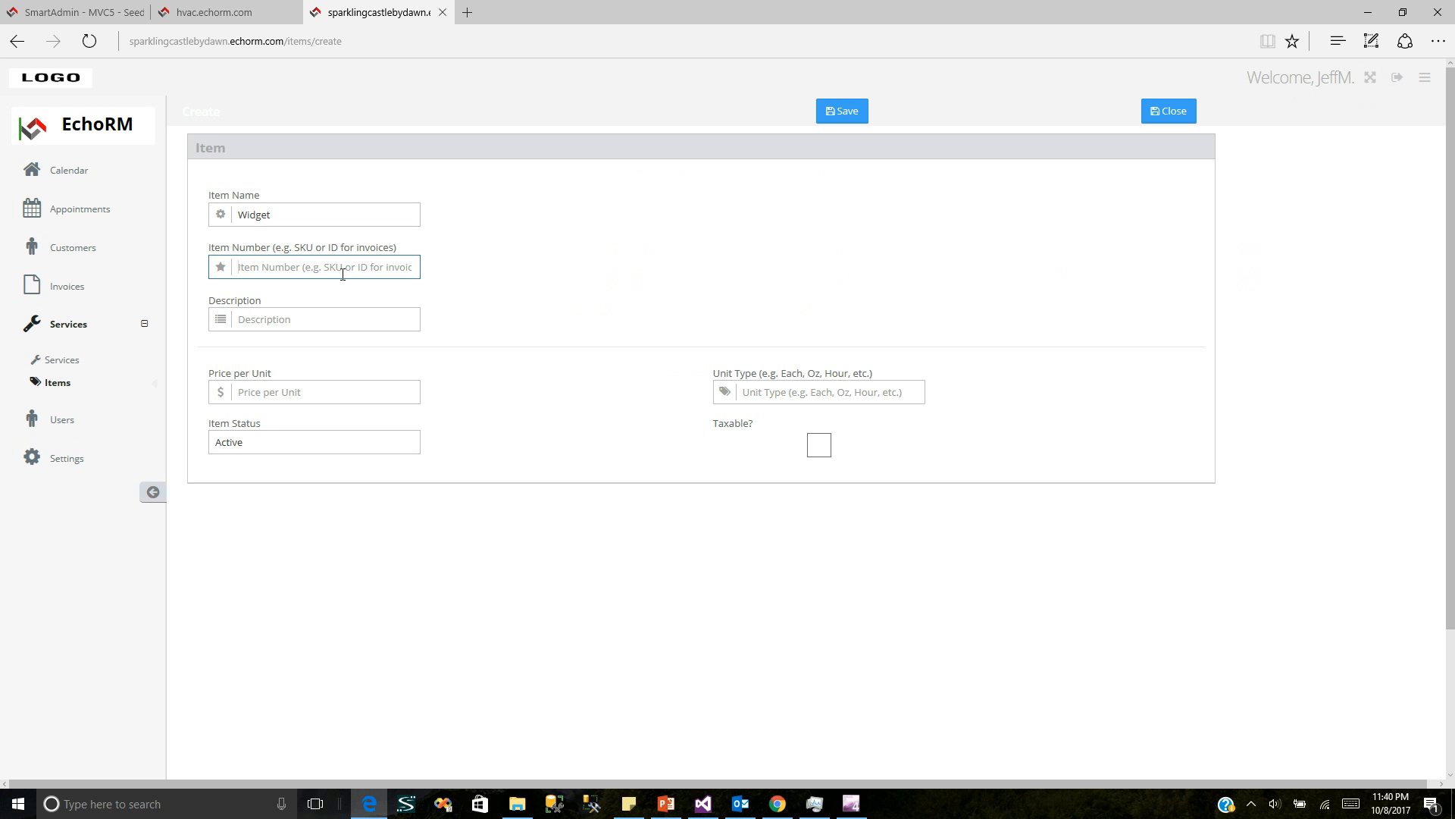
{"action": "type", "text": "WDG1"}
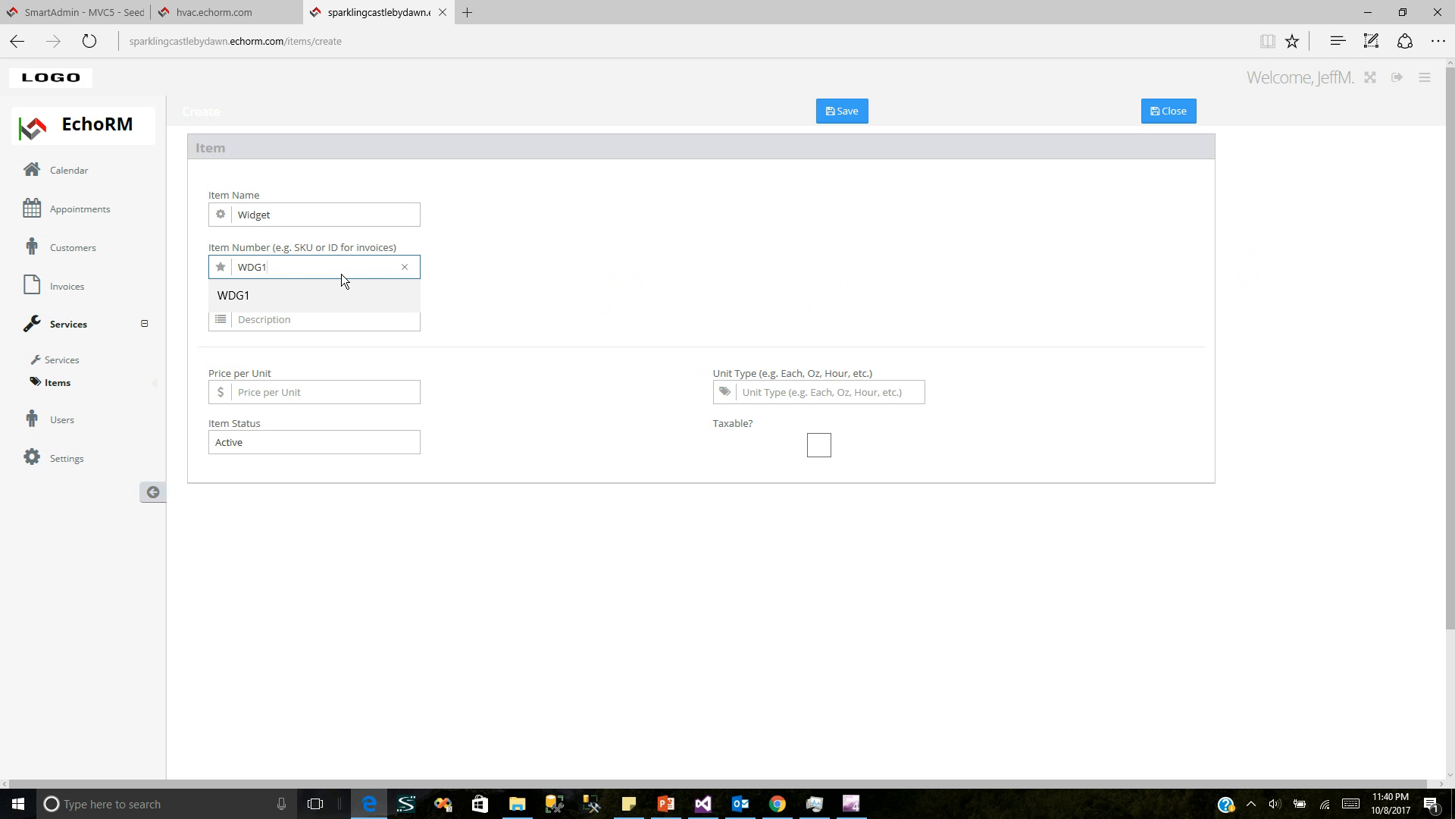
{"action": "key", "text": "Tab"}
{"action": "type", "text": "Widge"}
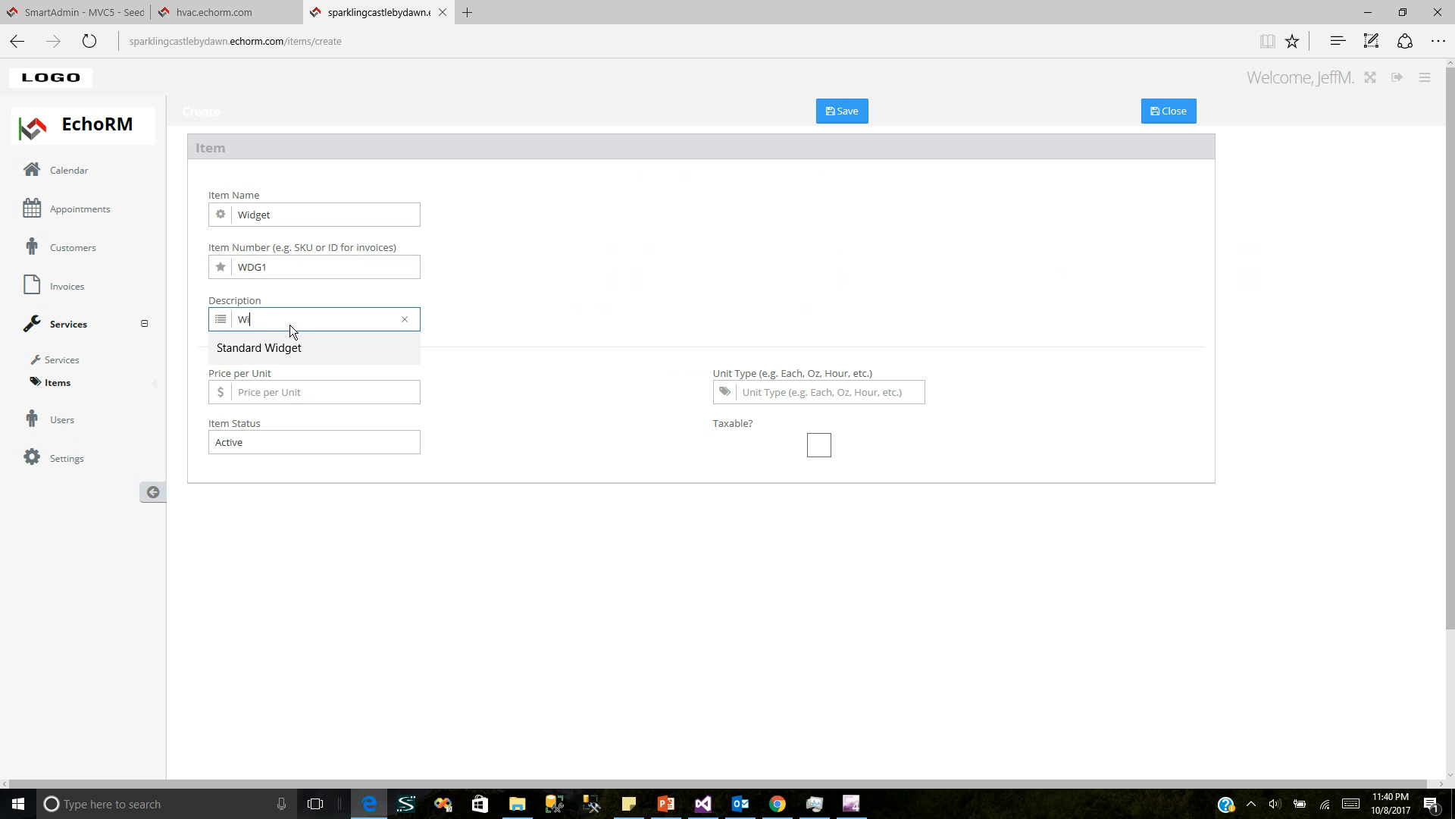
{"action": "left_click", "coordinate": [291, 348]}
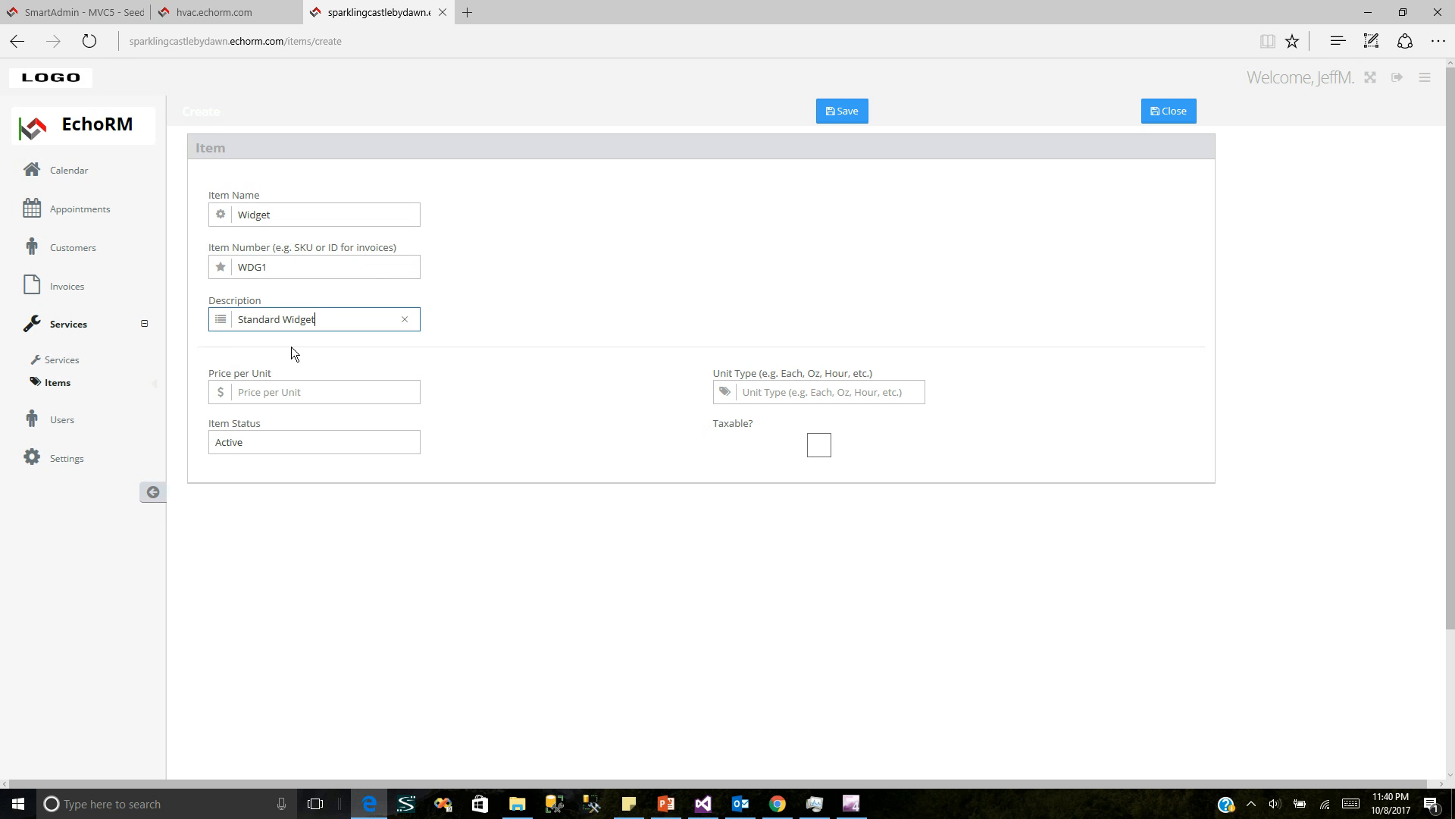
- Set the Widget item's price per unit to 75 and leave its item status as Active
{"action": "left_click", "coordinate": [287, 397]}
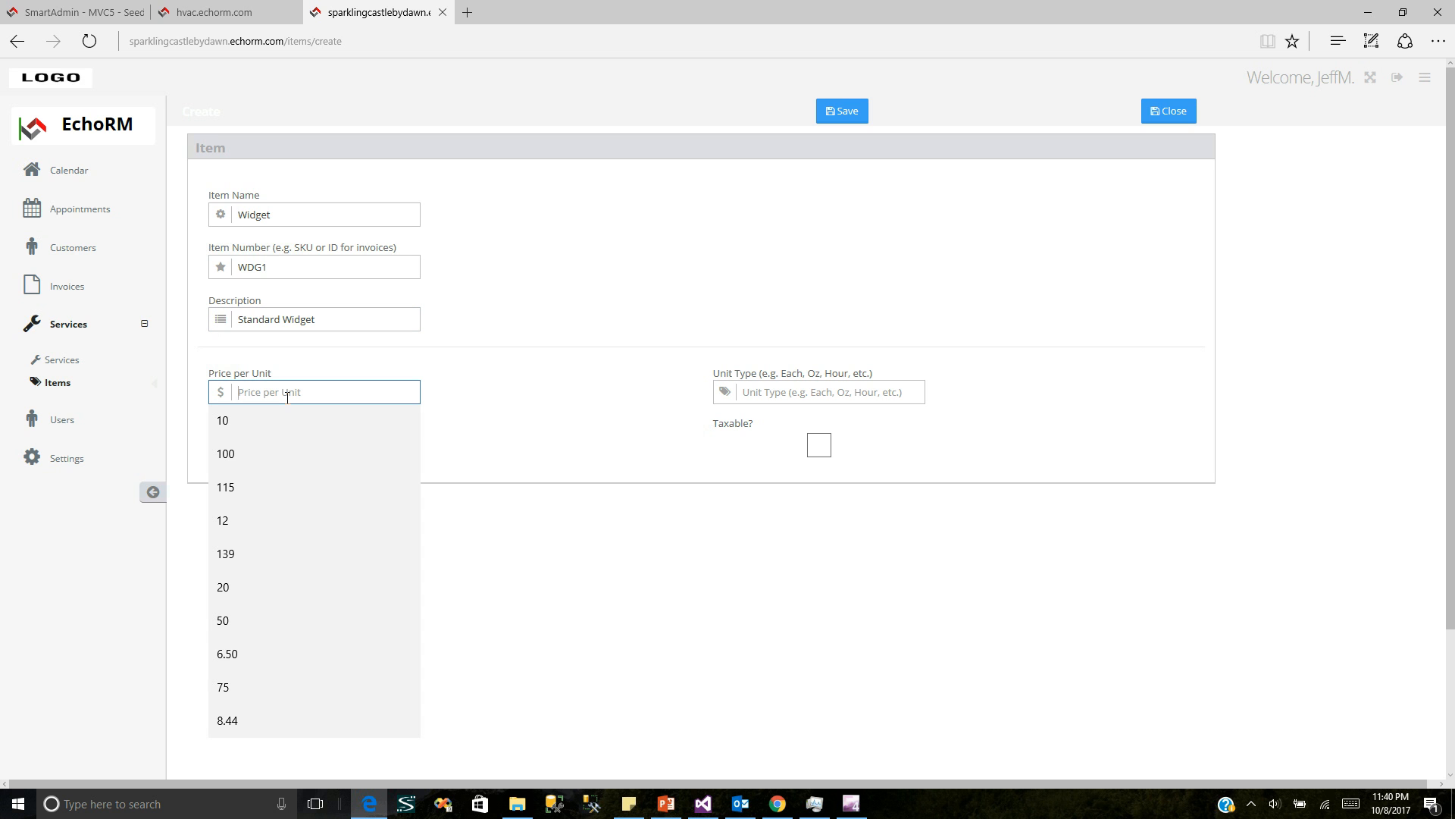
{"action": "type", "text": "75"}
{"action": "key", "text": "Tab"}
{"action": "left_click", "coordinate": [268, 447]}
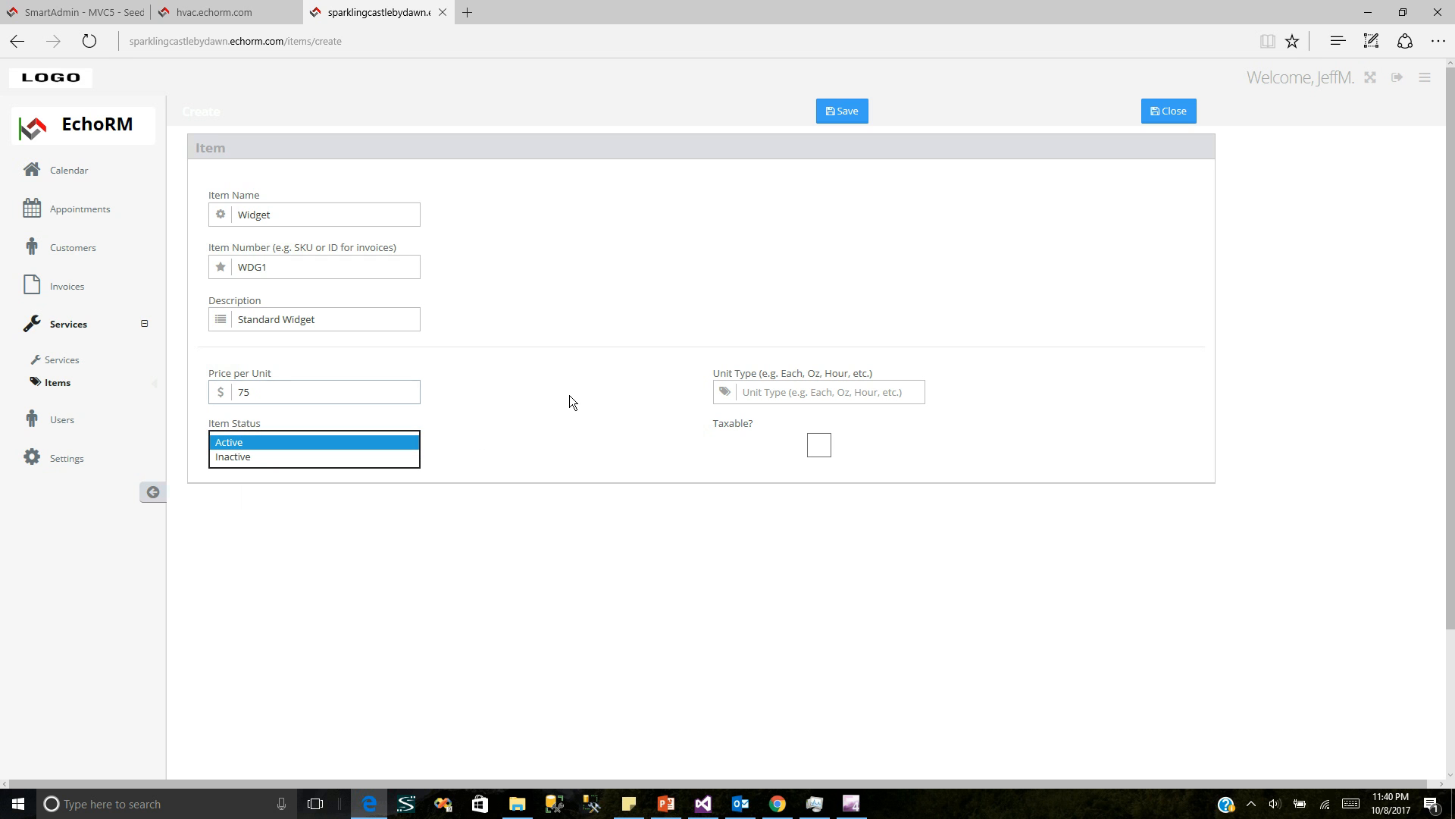
{"action": "key", "text": "shift+Tab"}
{"action": "left_click", "coordinate": [785, 390]}
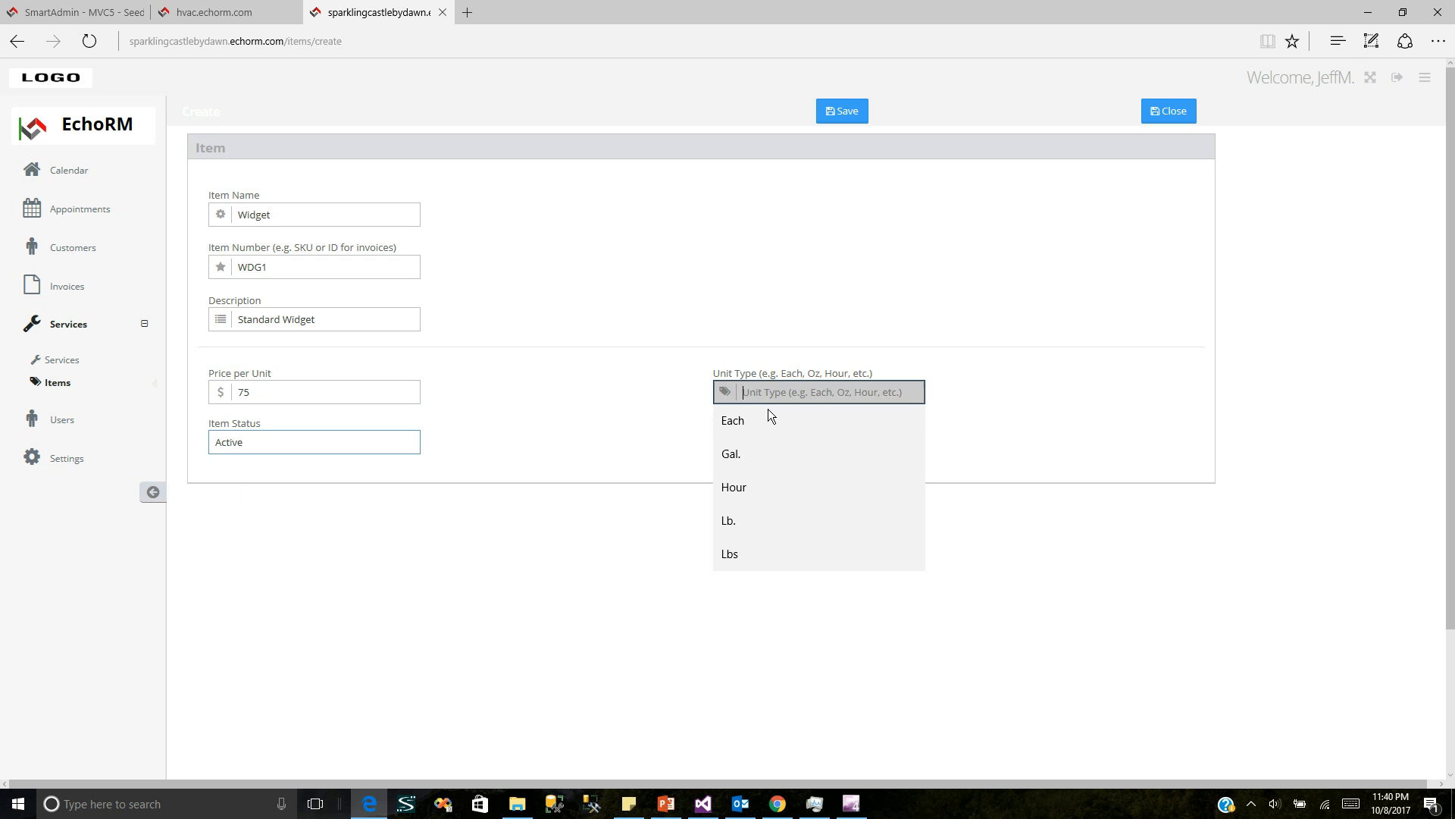
{"action": "left_click", "coordinate": [446, 408]}
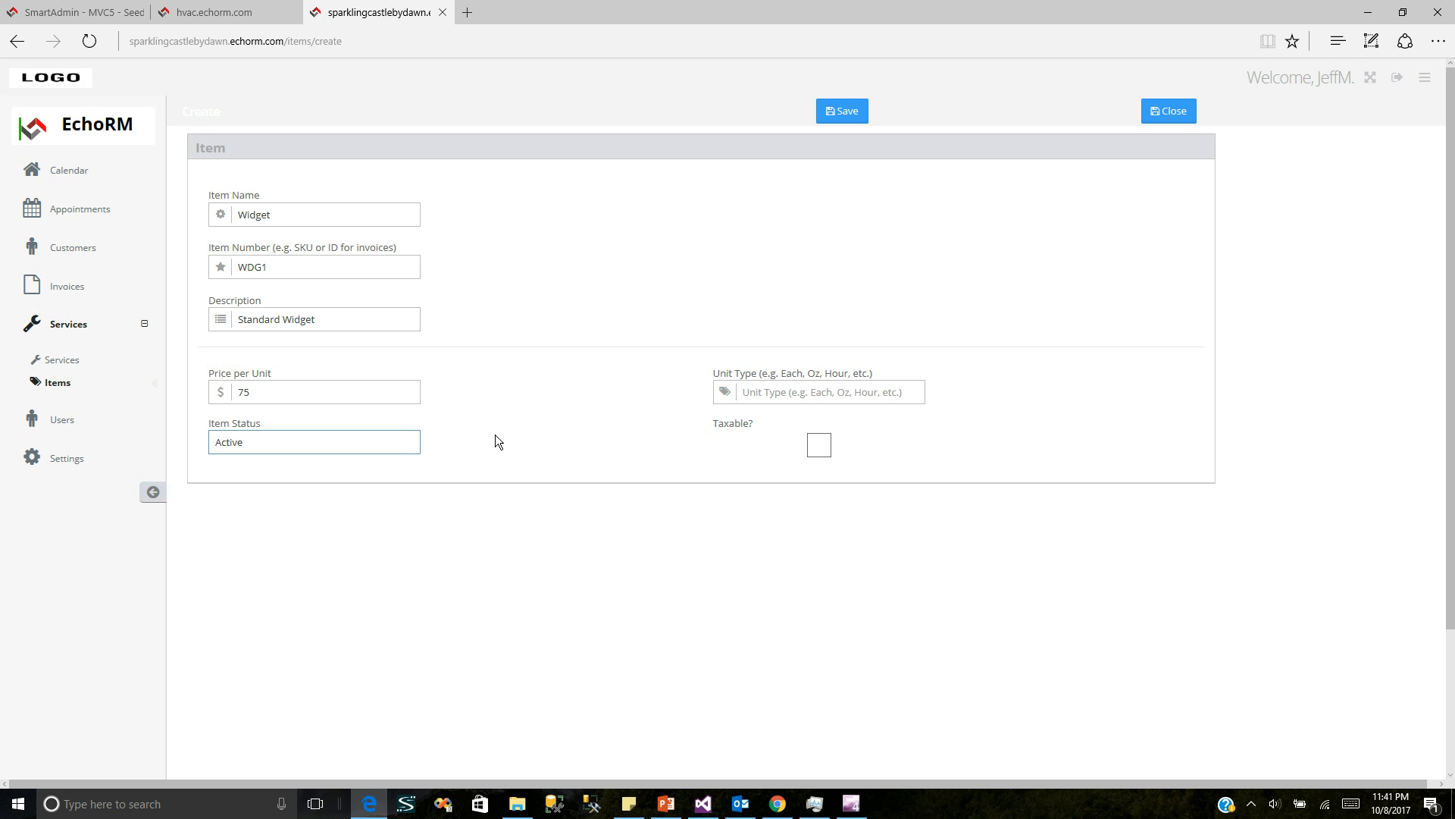
- Set the Widget item's unit type to Each, mark it as taxable and save the item
{"action": "left_click", "coordinate": [795, 395]}
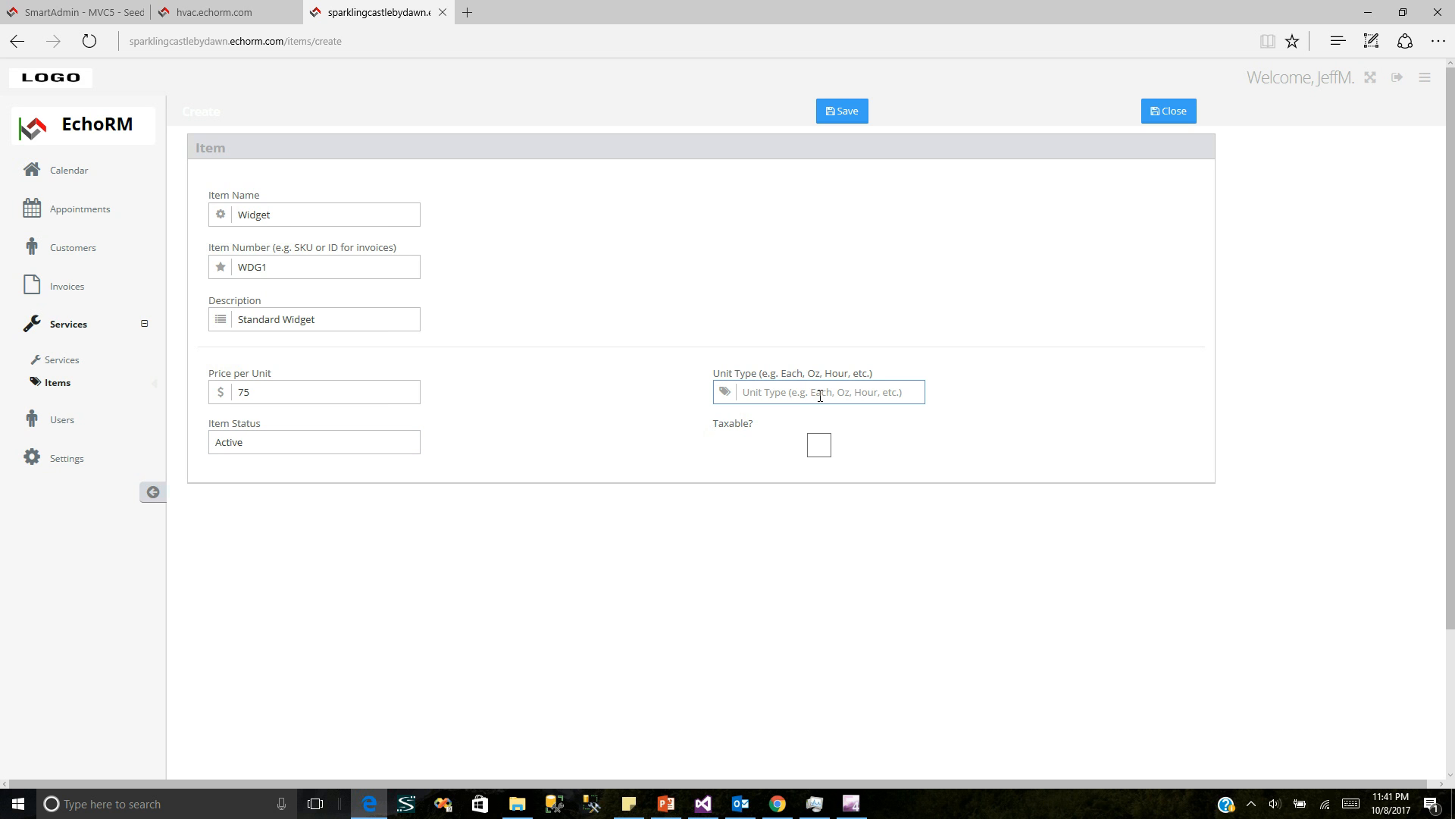
{"action": "left_click", "coordinate": [760, 397]}
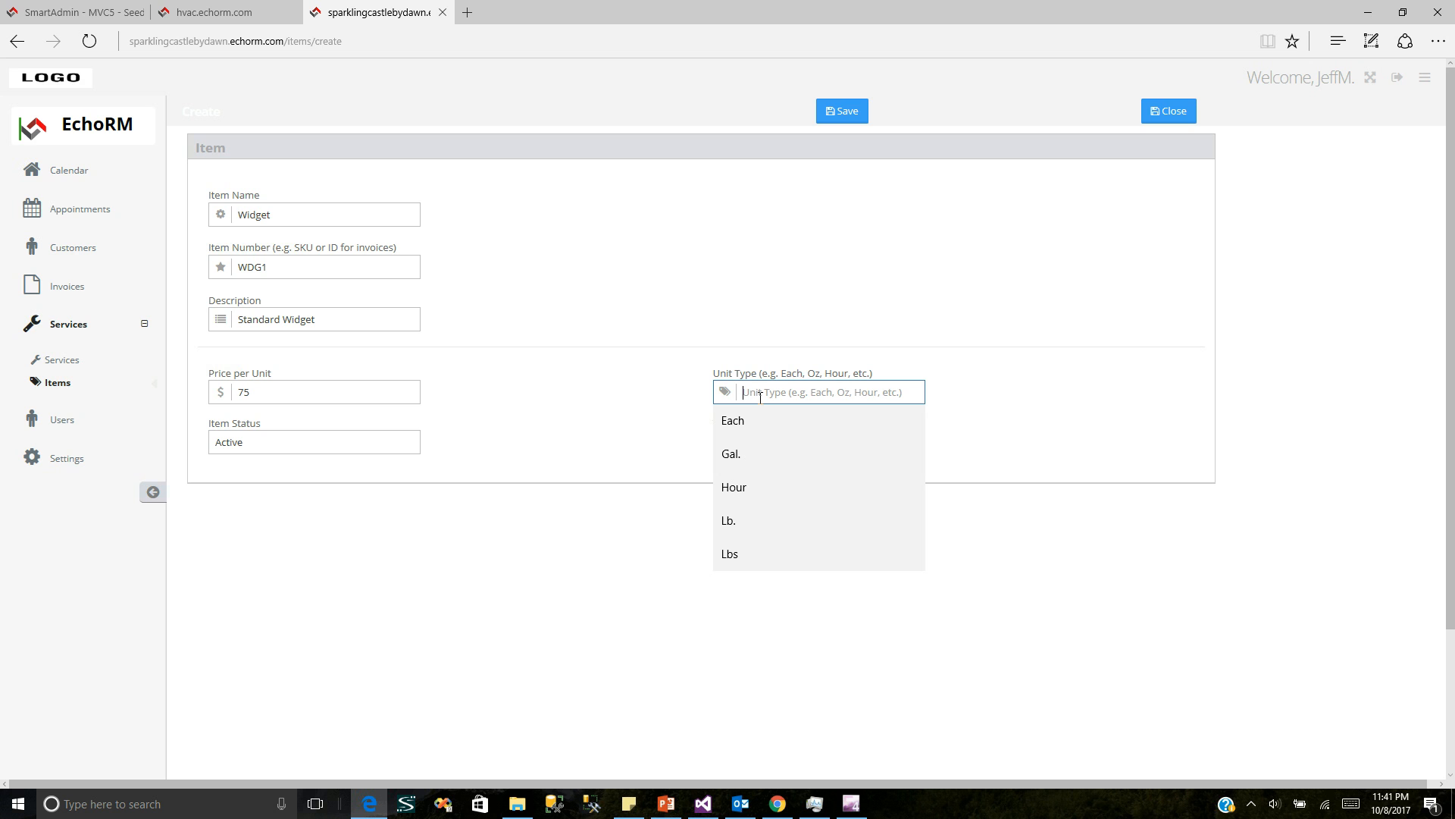
{"action": "type", "text": "Each"}
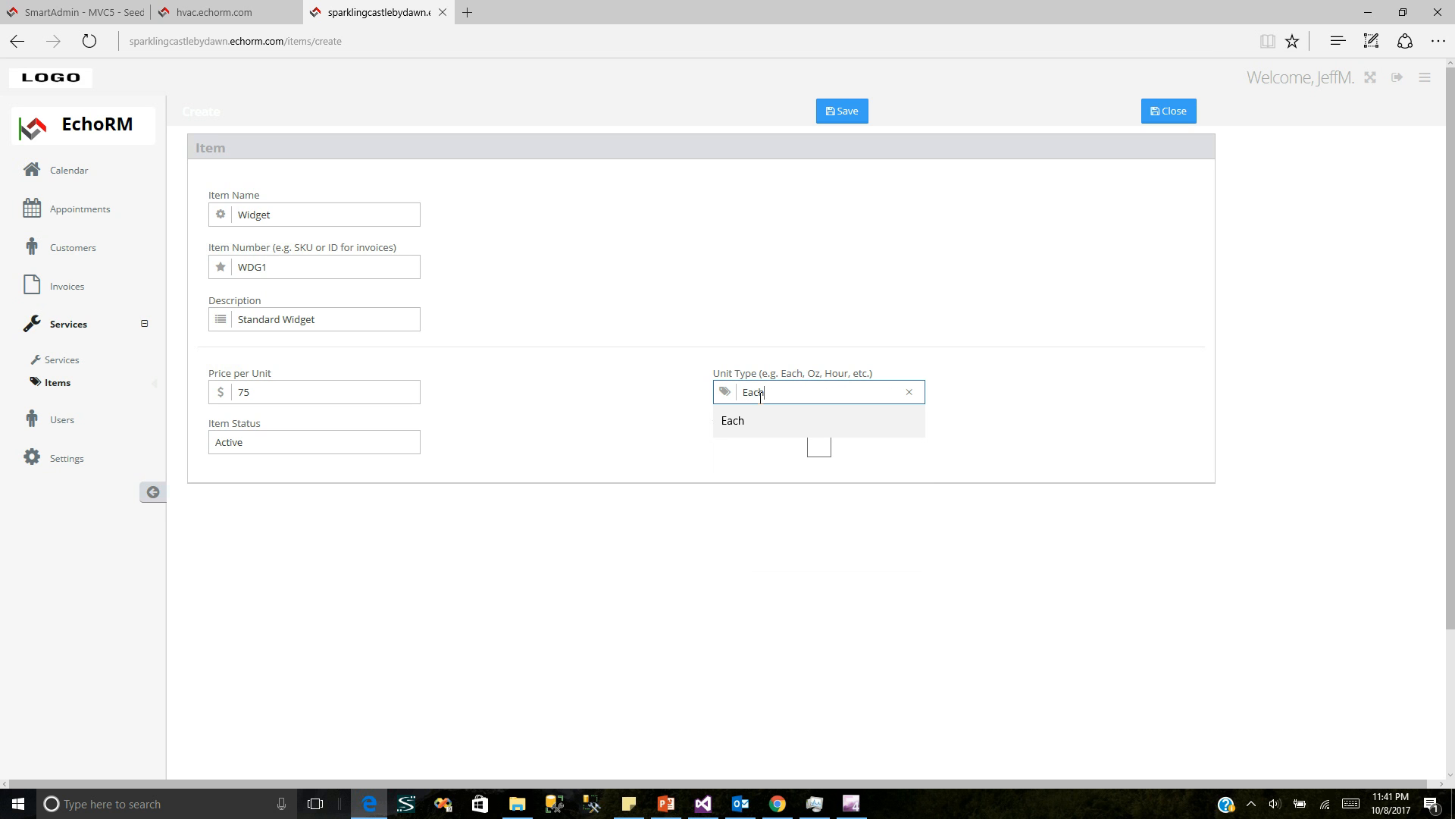
{"action": "key", "text": "Tab"}
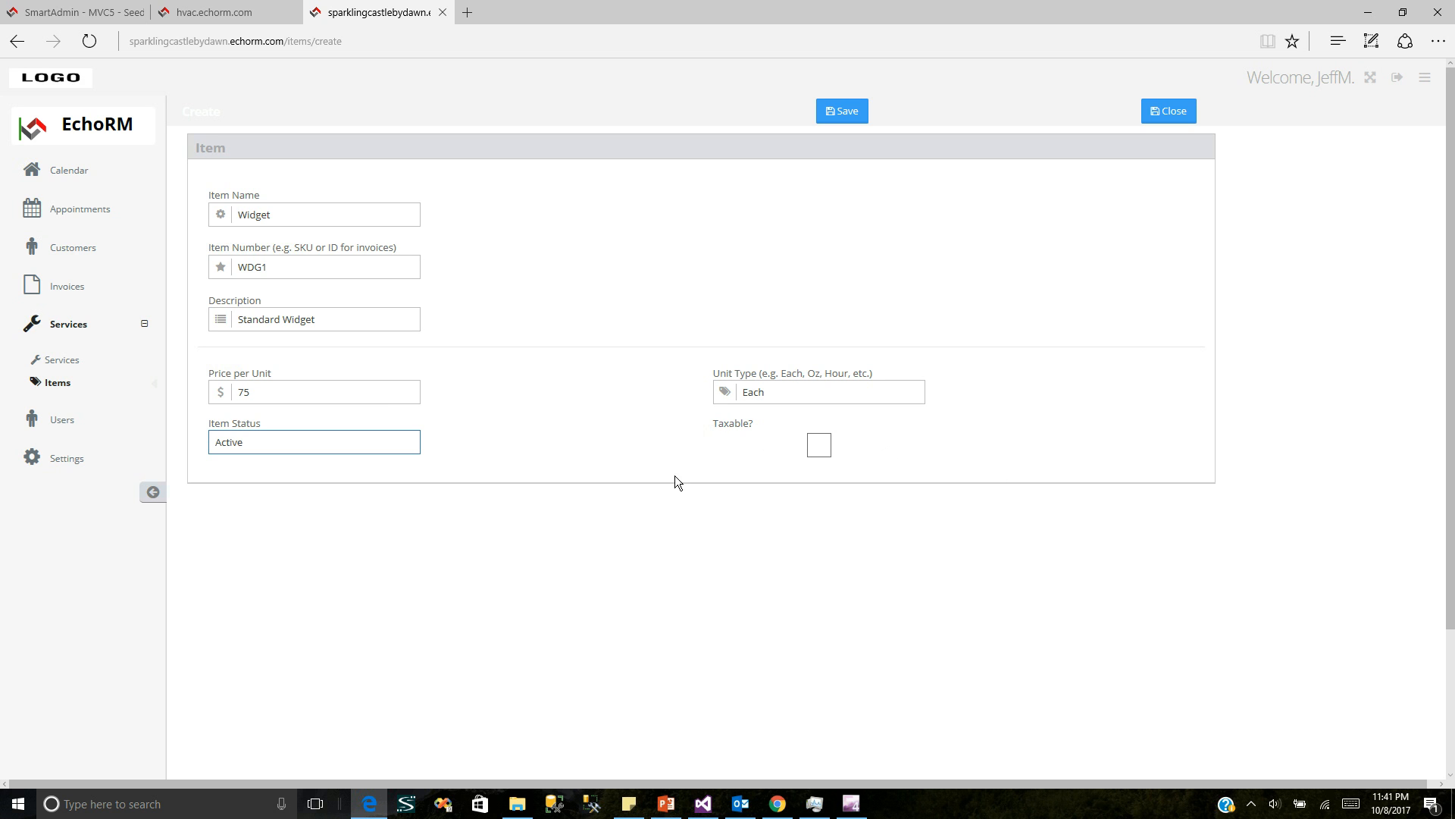
{"action": "left_click", "coordinate": [814, 448]}
{"action": "left_click", "coordinate": [852, 114]}
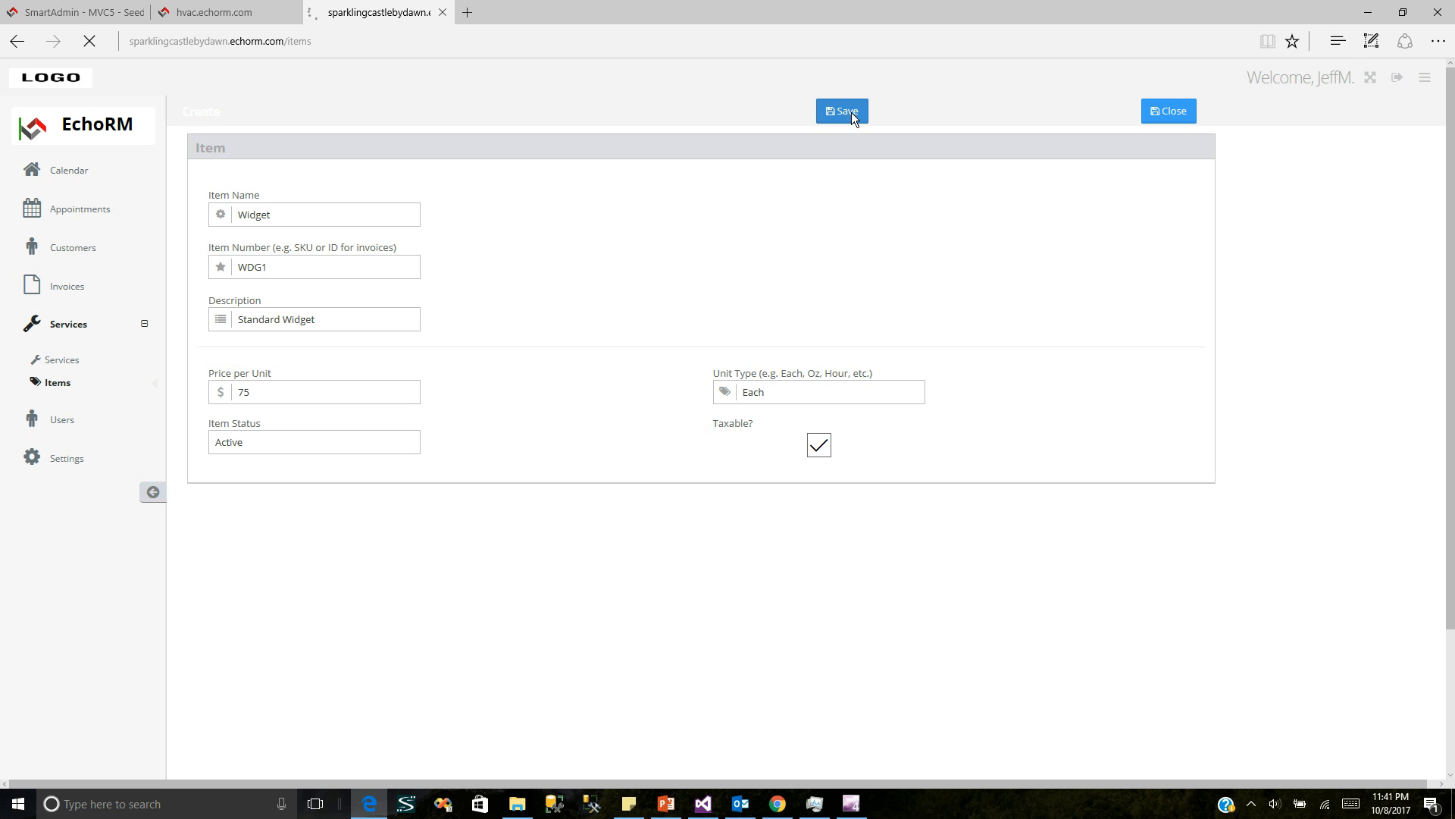
- Start a new service in the services list and name it Widget Installation
{"action": "left_click", "coordinate": [73, 364]}
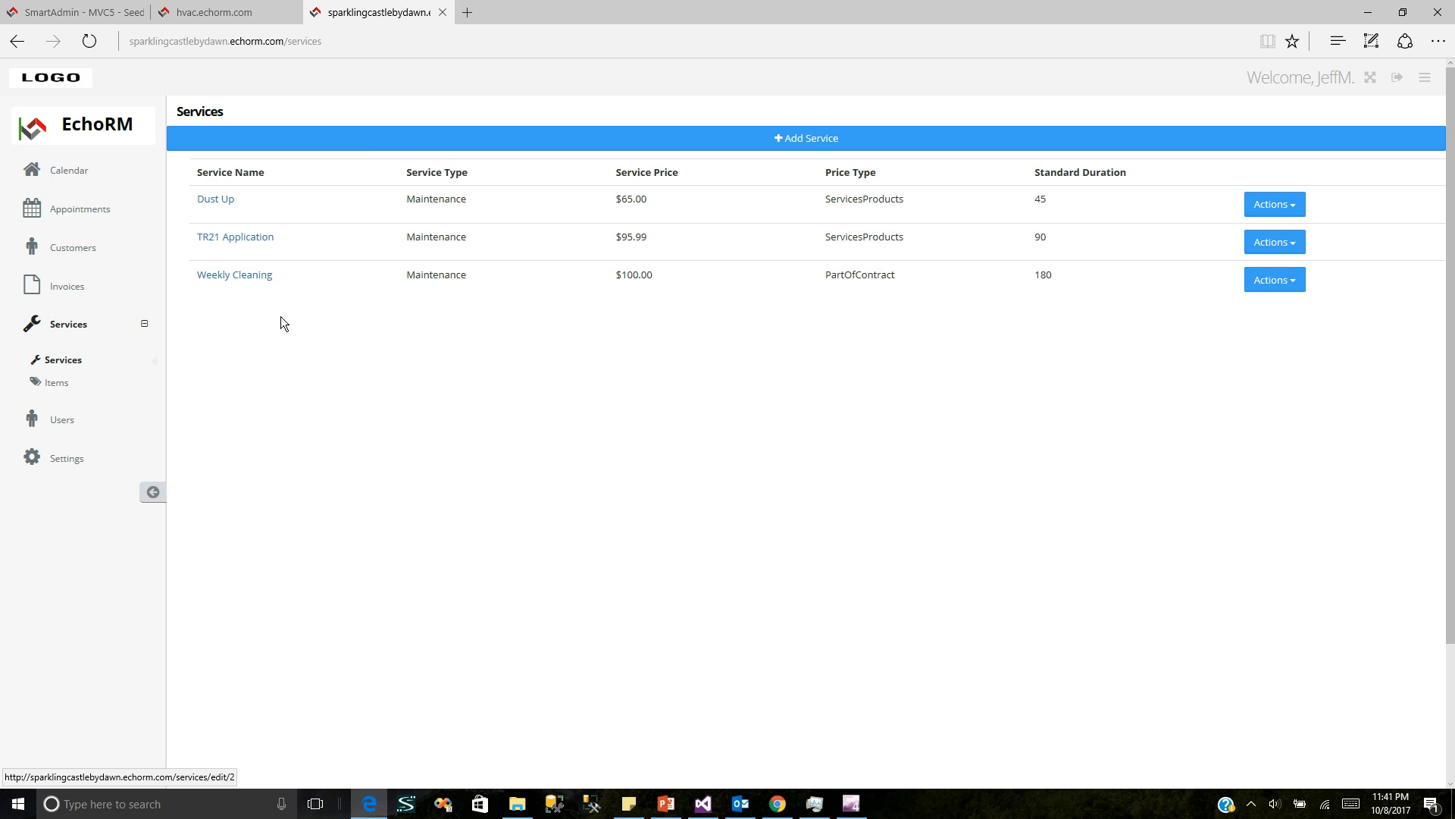
{"action": "left_click", "coordinate": [378, 152]}
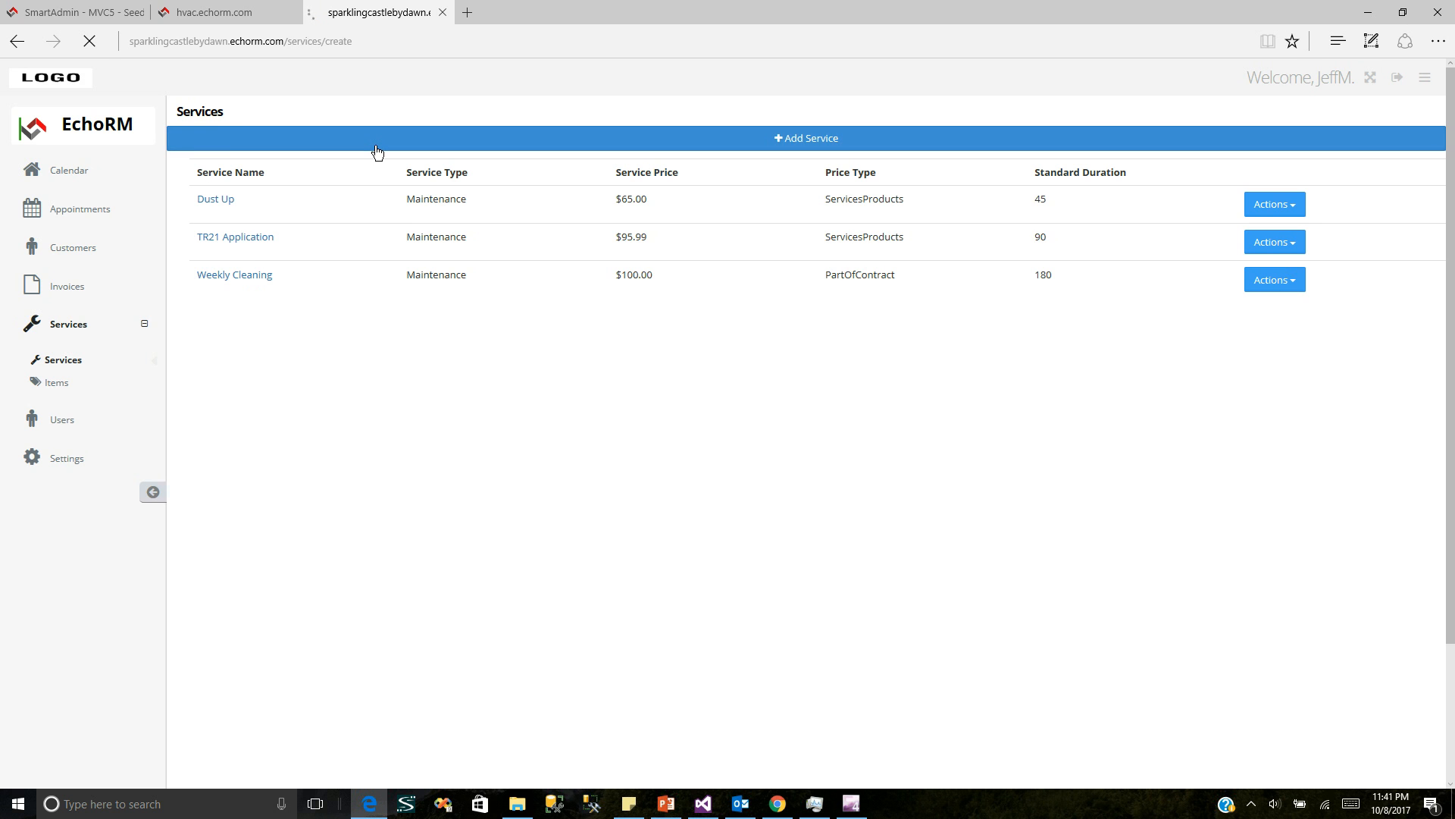
{"action": "left_click", "coordinate": [374, 162]}
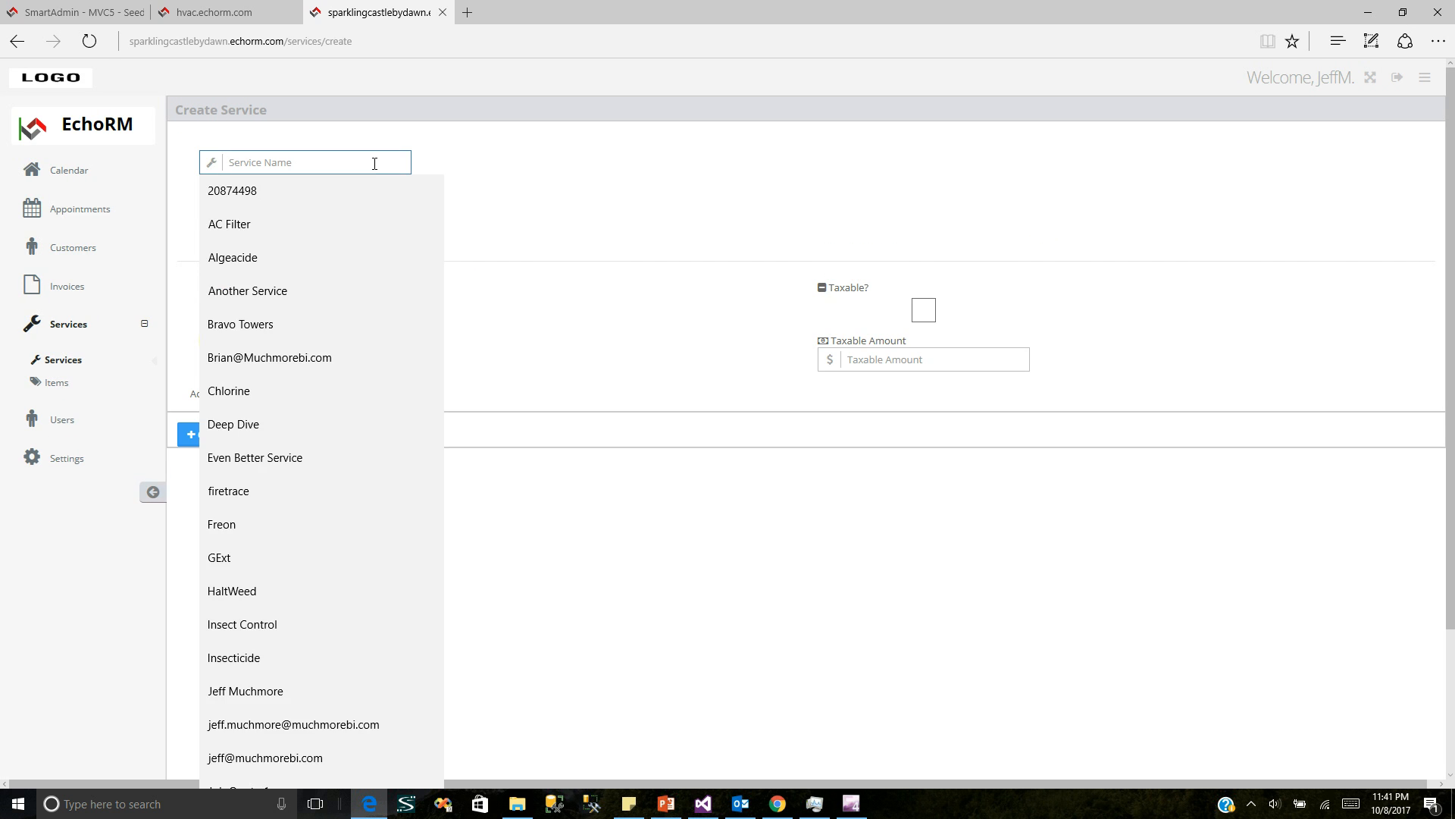
{"action": "type", "text": "Widget"}
{"action": "key", "text": "Down"}
{"action": "key", "text": "Down"}
{"action": "key", "text": "Return"}
- Set the Widget Installation service's price to 125 and its minutes to complete to 60
{"action": "left_click", "coordinate": [351, 197]}
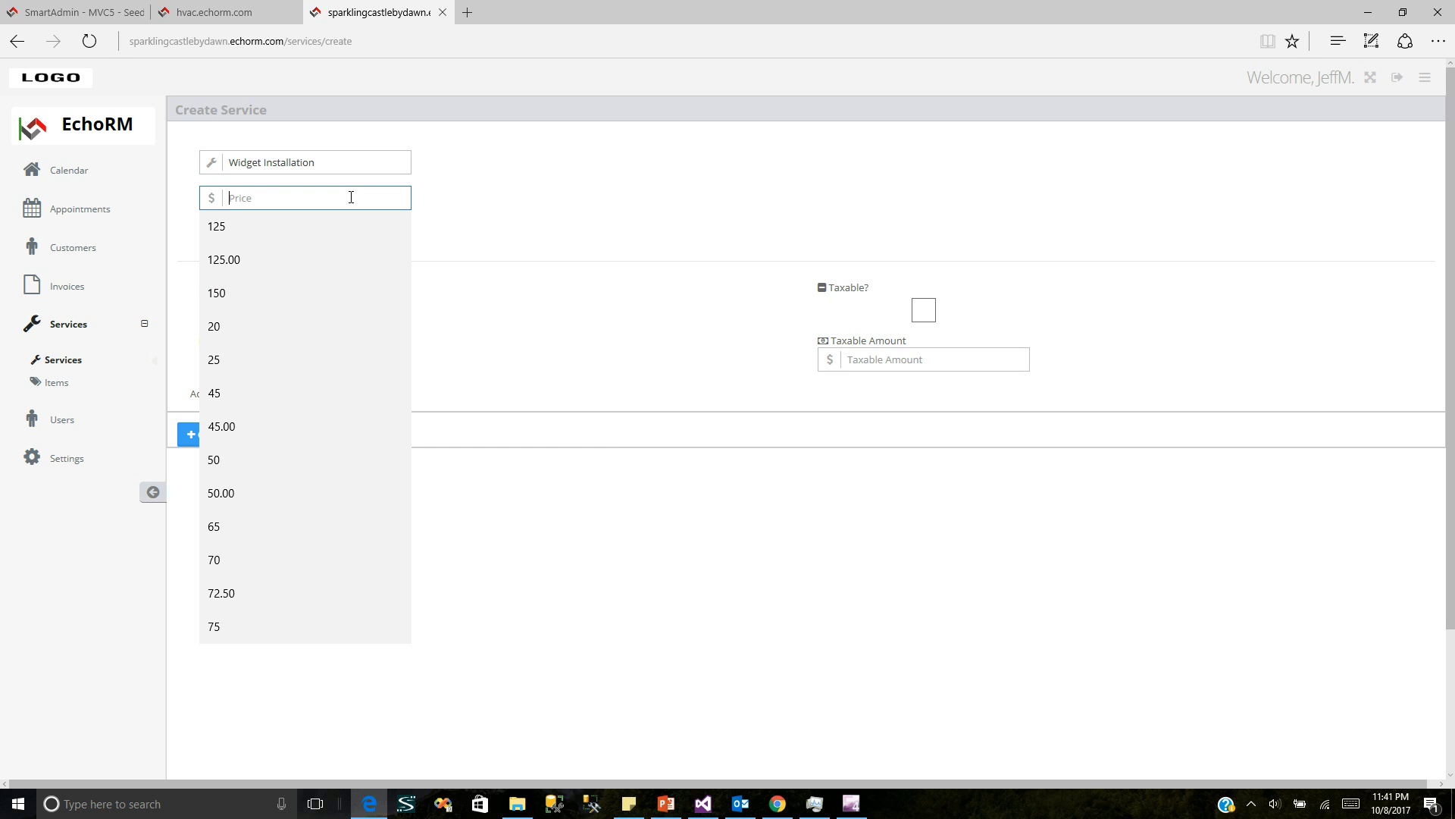
{"action": "type", "text": "125"}
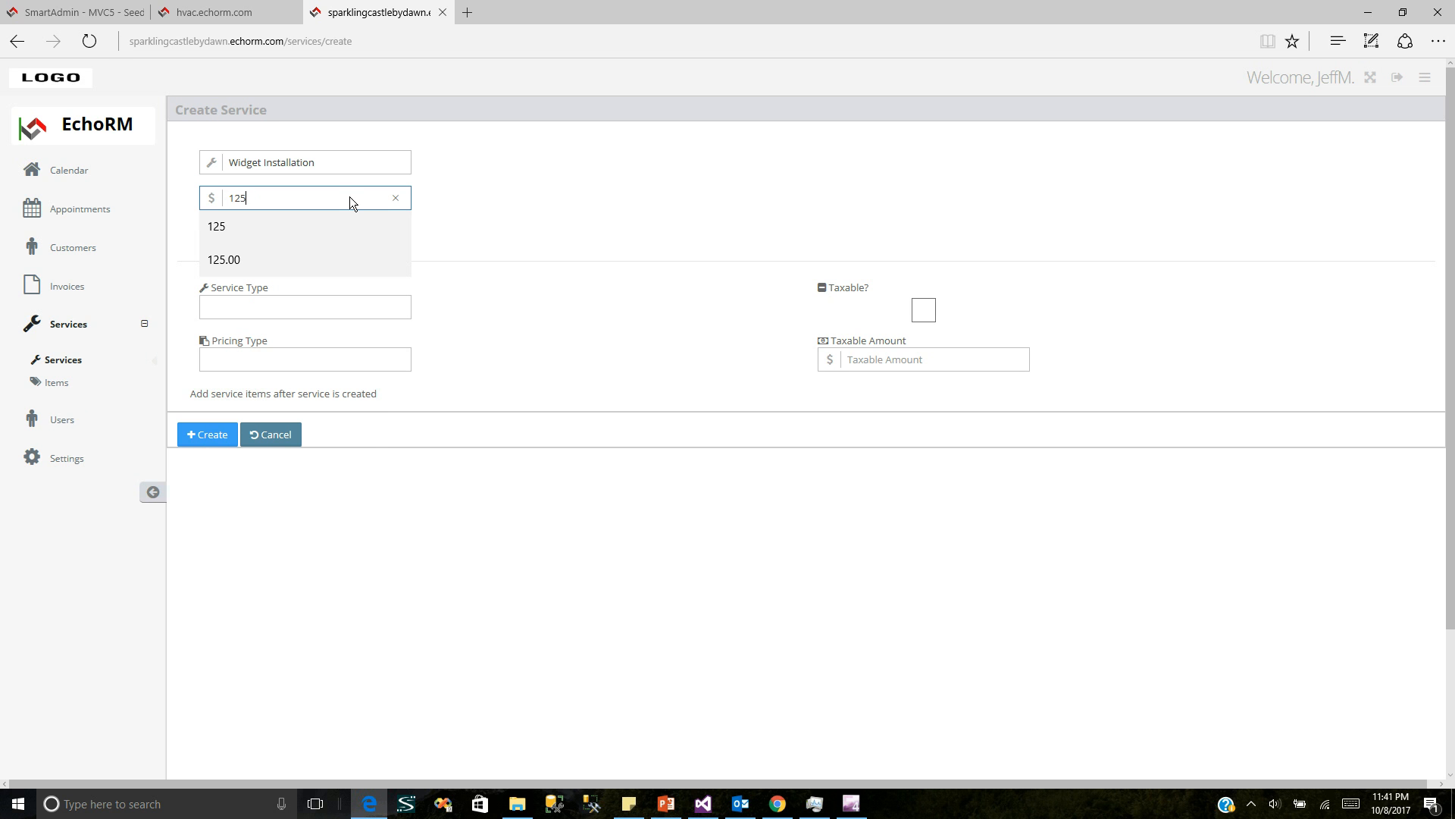
{"action": "key", "text": "Tab"}
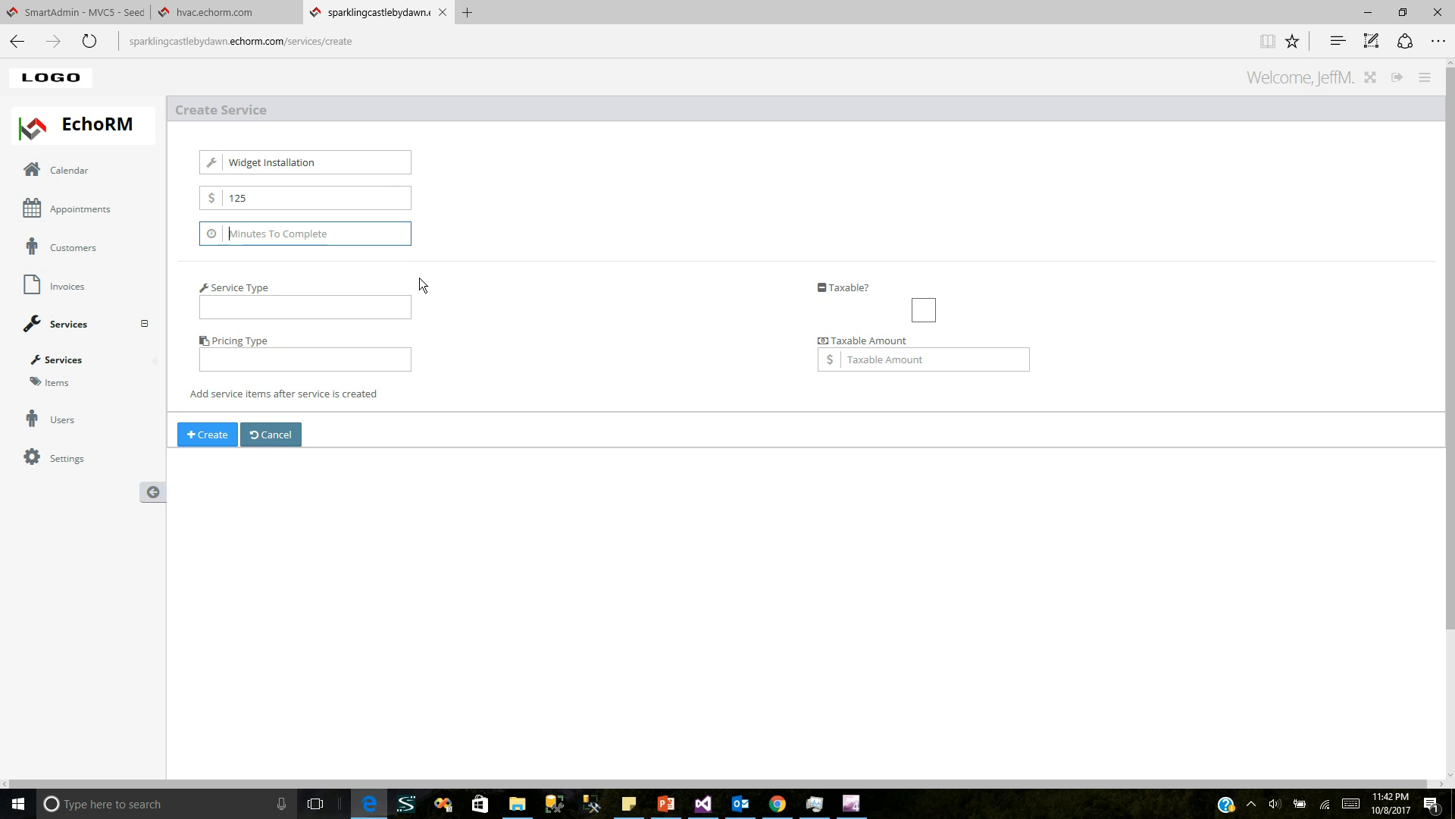
{"action": "type", "text": "60"}
{"action": "key", "text": "Tab"}
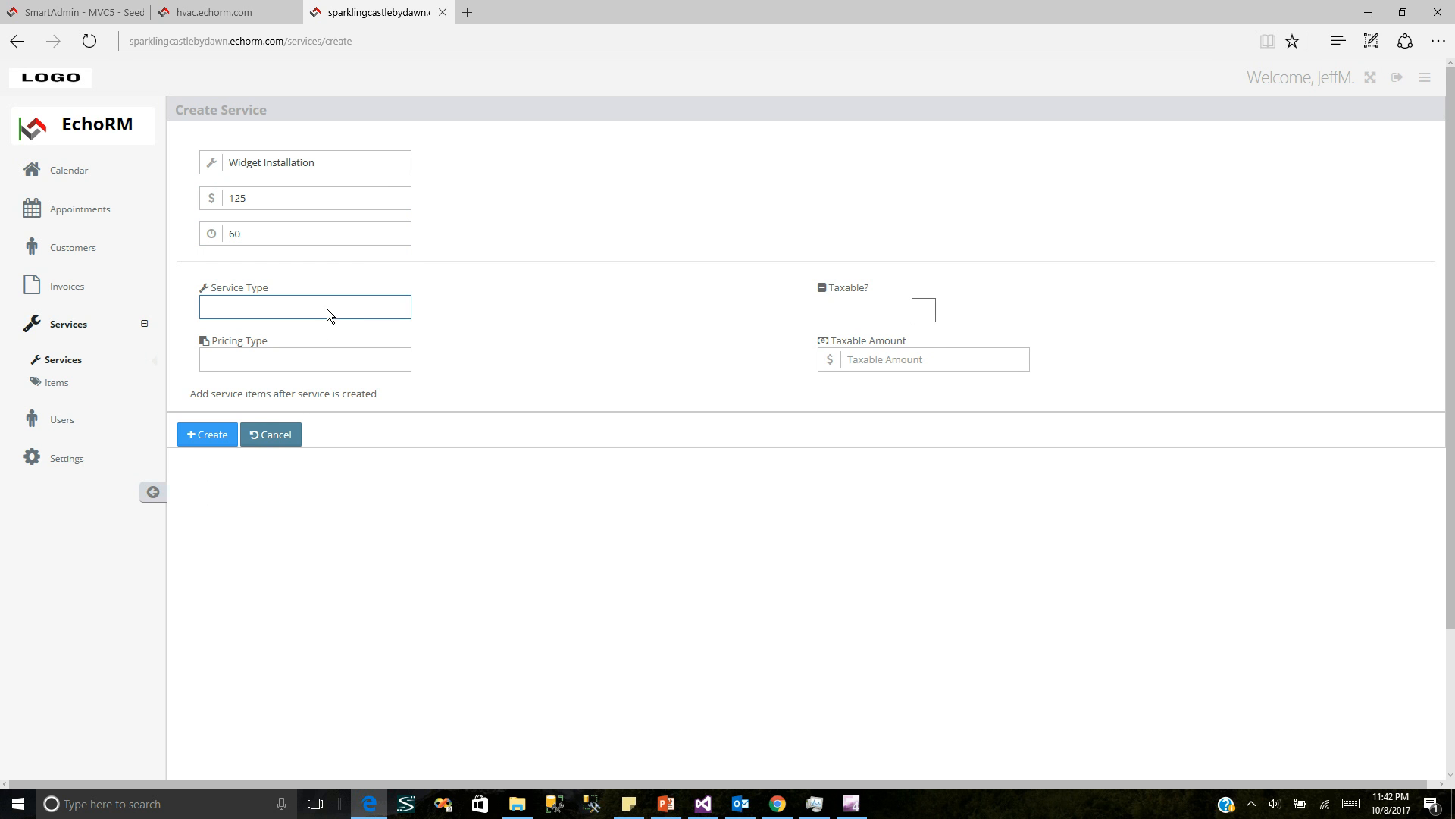
- Set the service type to Installation and the pricing type to Services & Products
{"action": "left_click", "coordinate": [331, 309]}
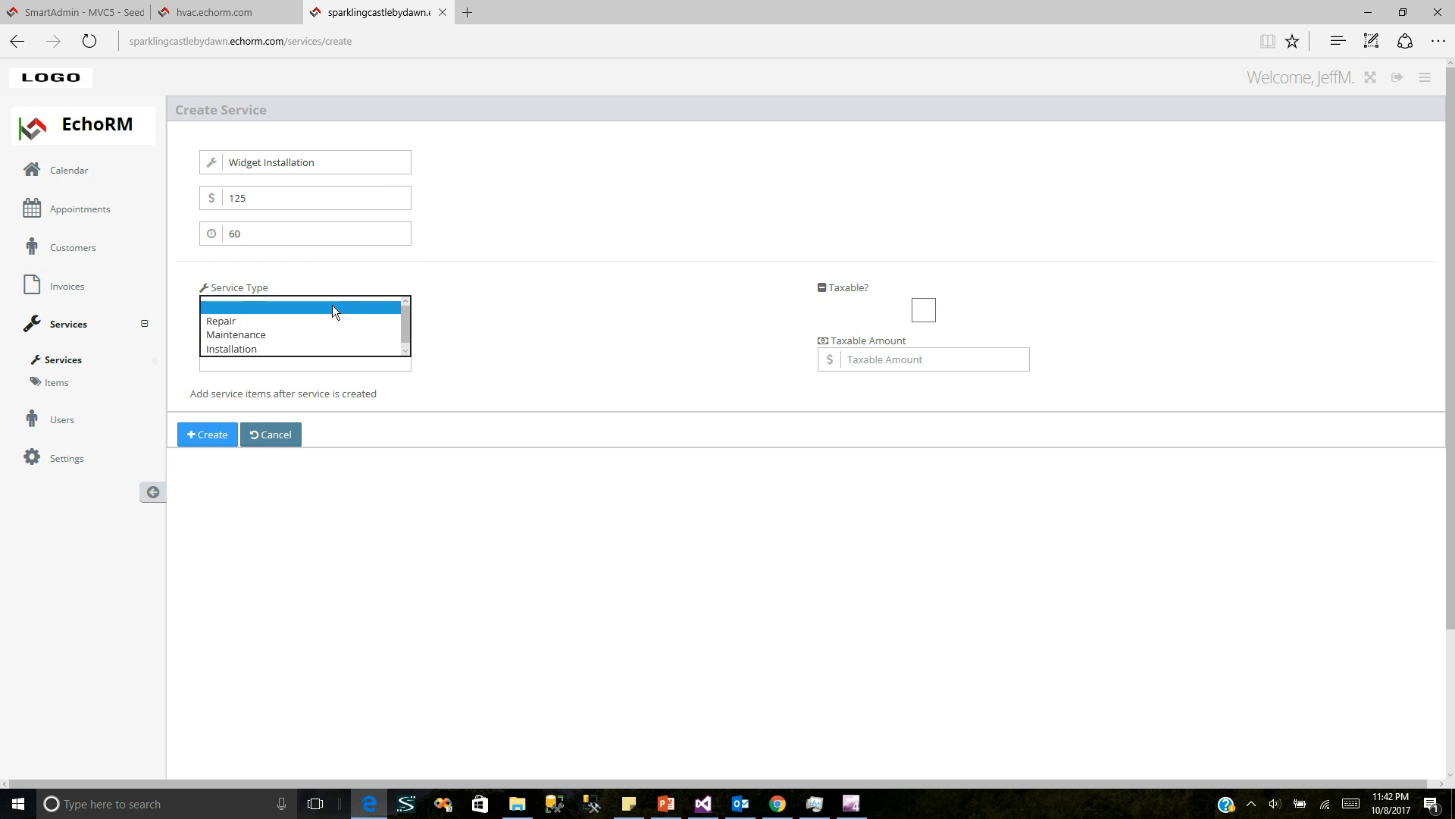
{"action": "left_click", "coordinate": [309, 348]}
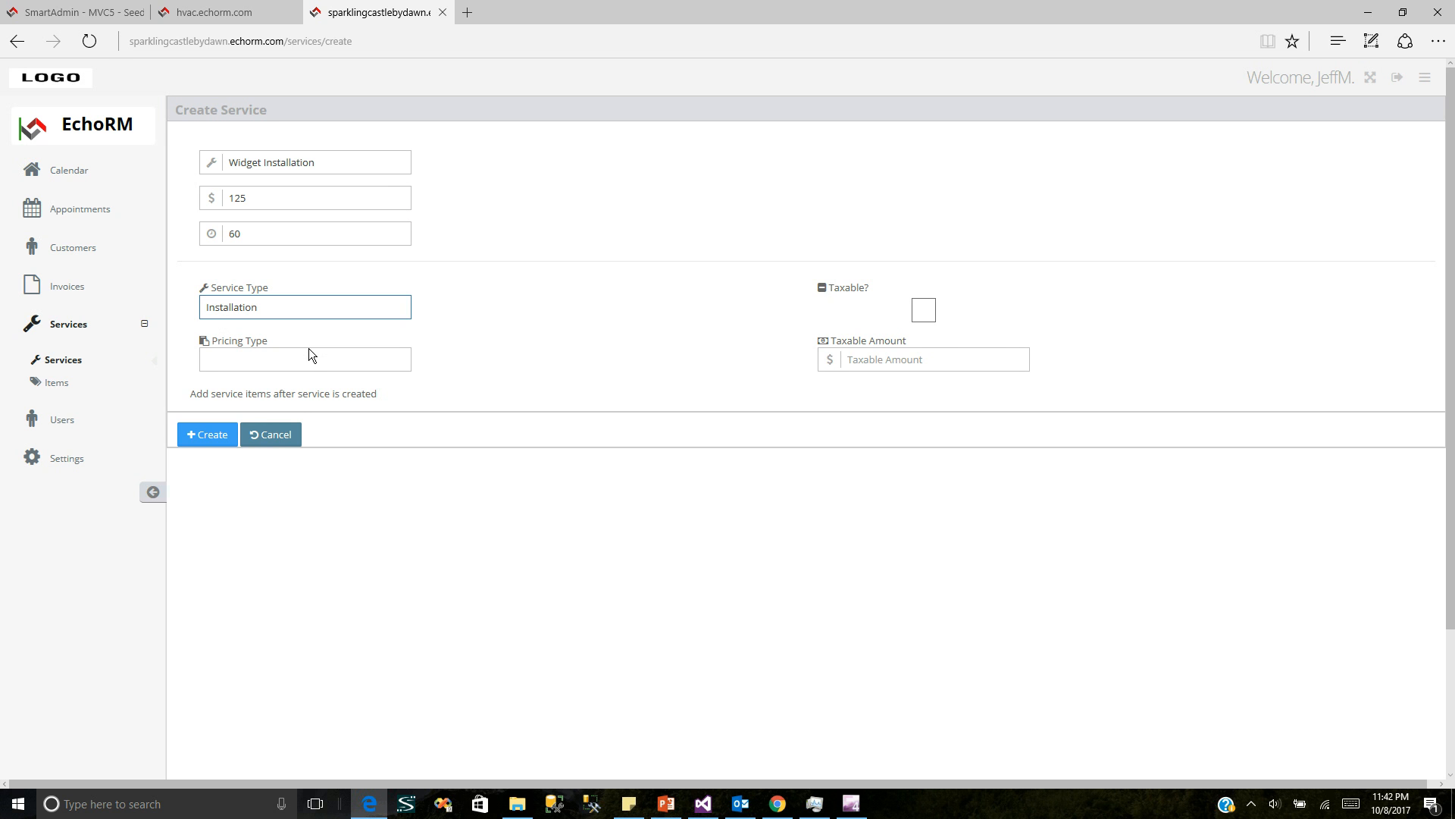
{"action": "left_click", "coordinate": [303, 365]}
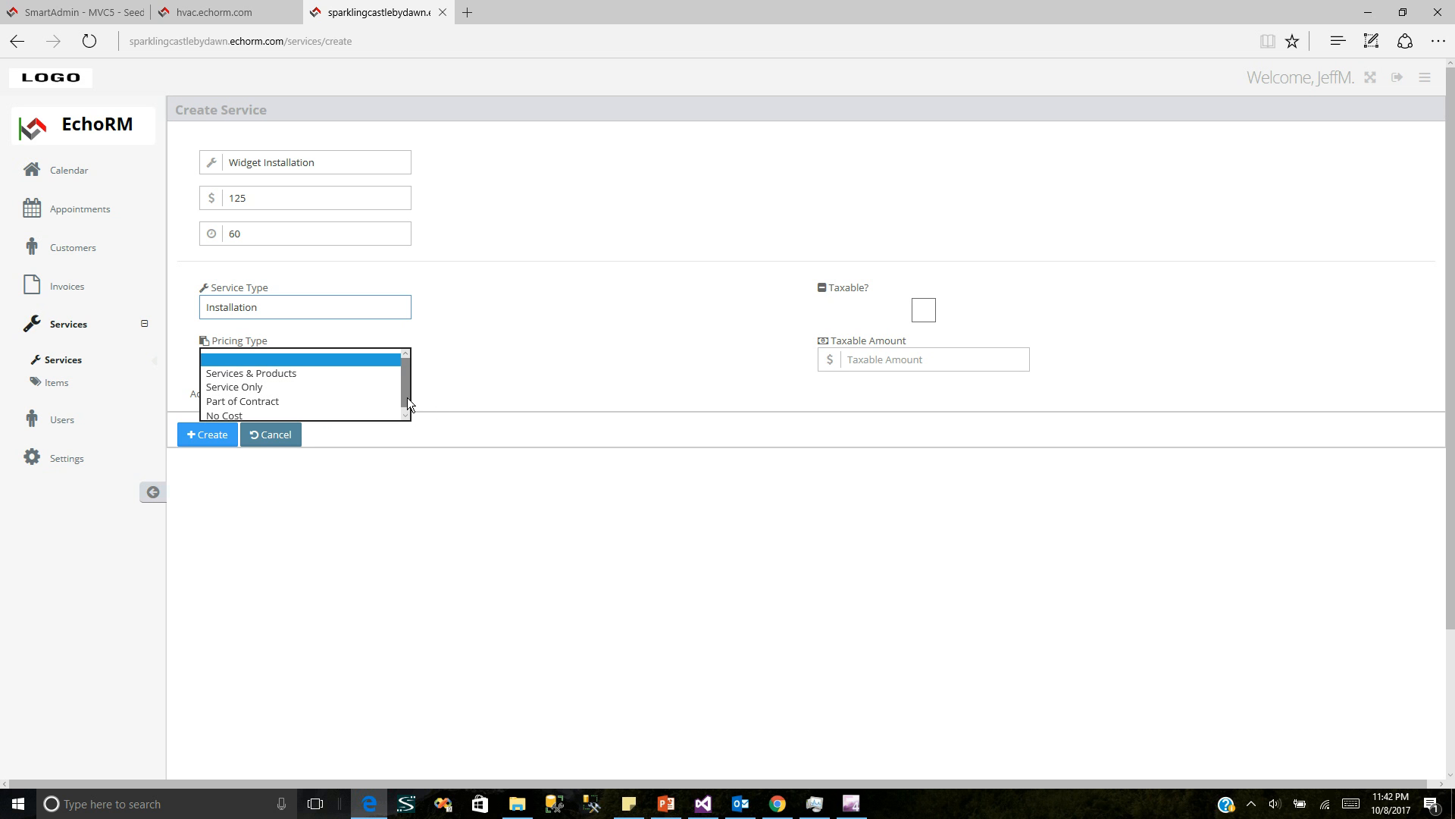
{"action": "left_click_drag", "start_coordinate": [406, 397], "coordinate": [406, 403]}
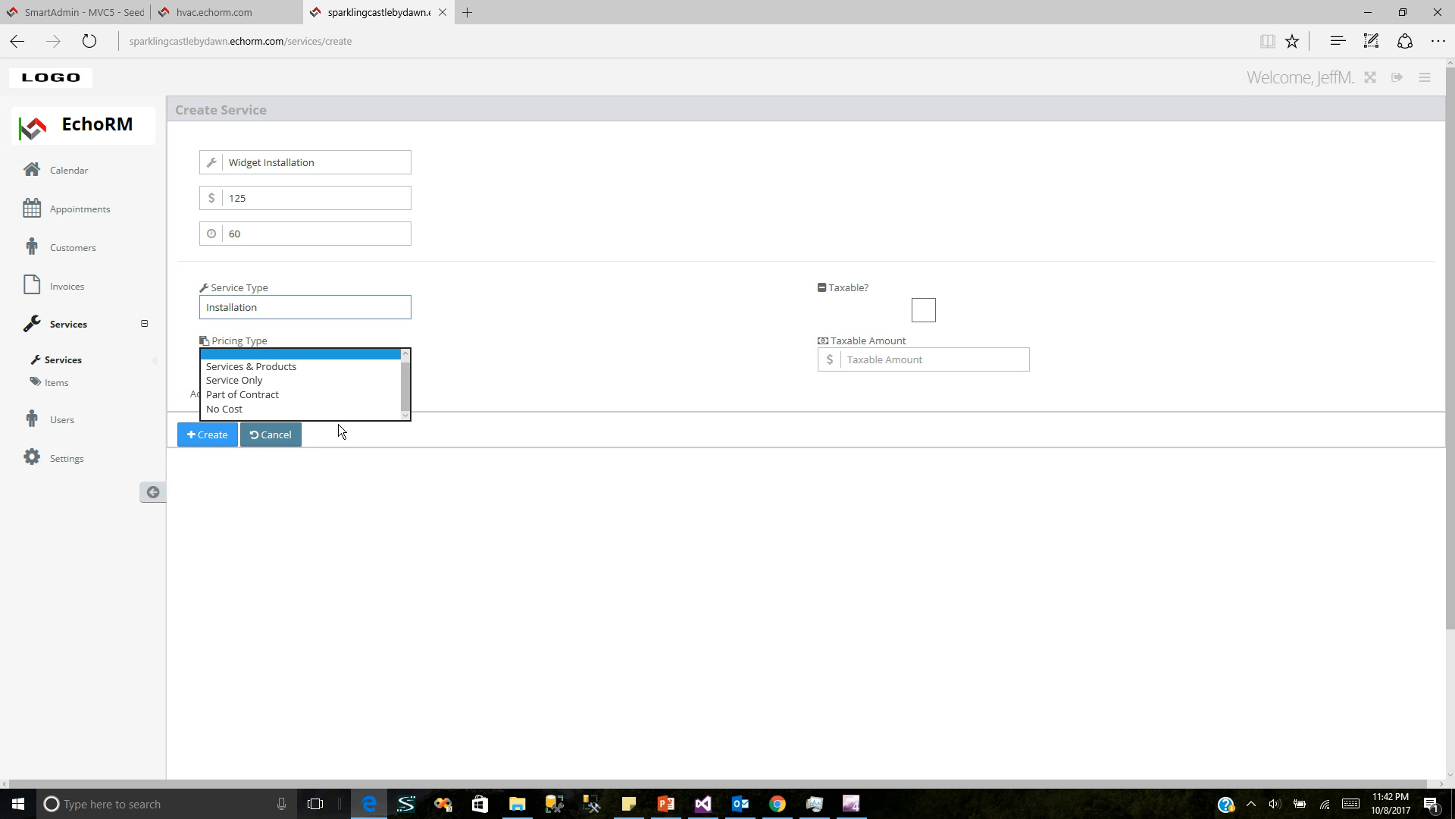
{"action": "left_click", "coordinate": [339, 369]}
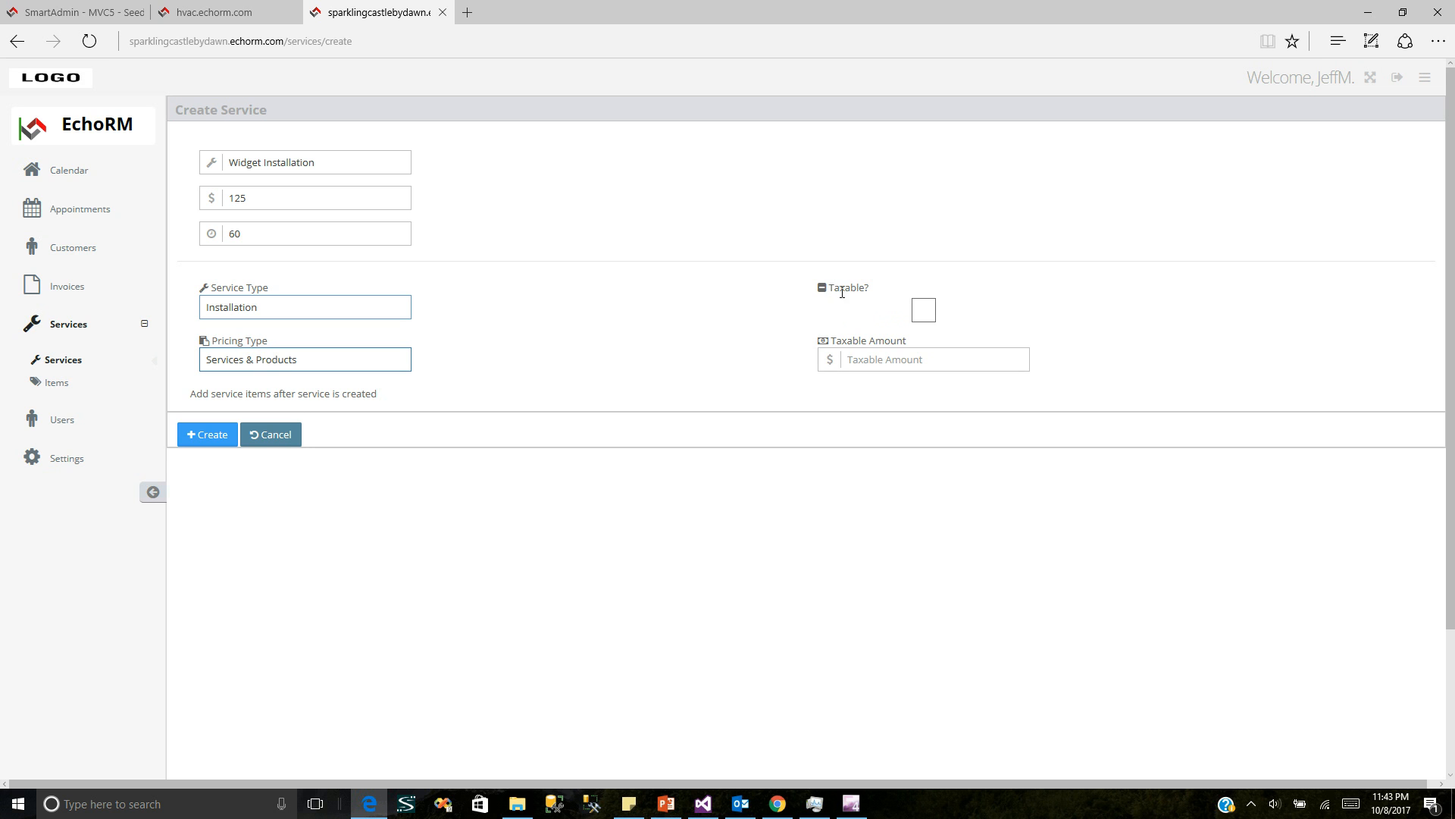
- Mark the Widget Installation service as taxable with a taxable amount of 75, and create the service
{"action": "left_click", "coordinate": [926, 316]}
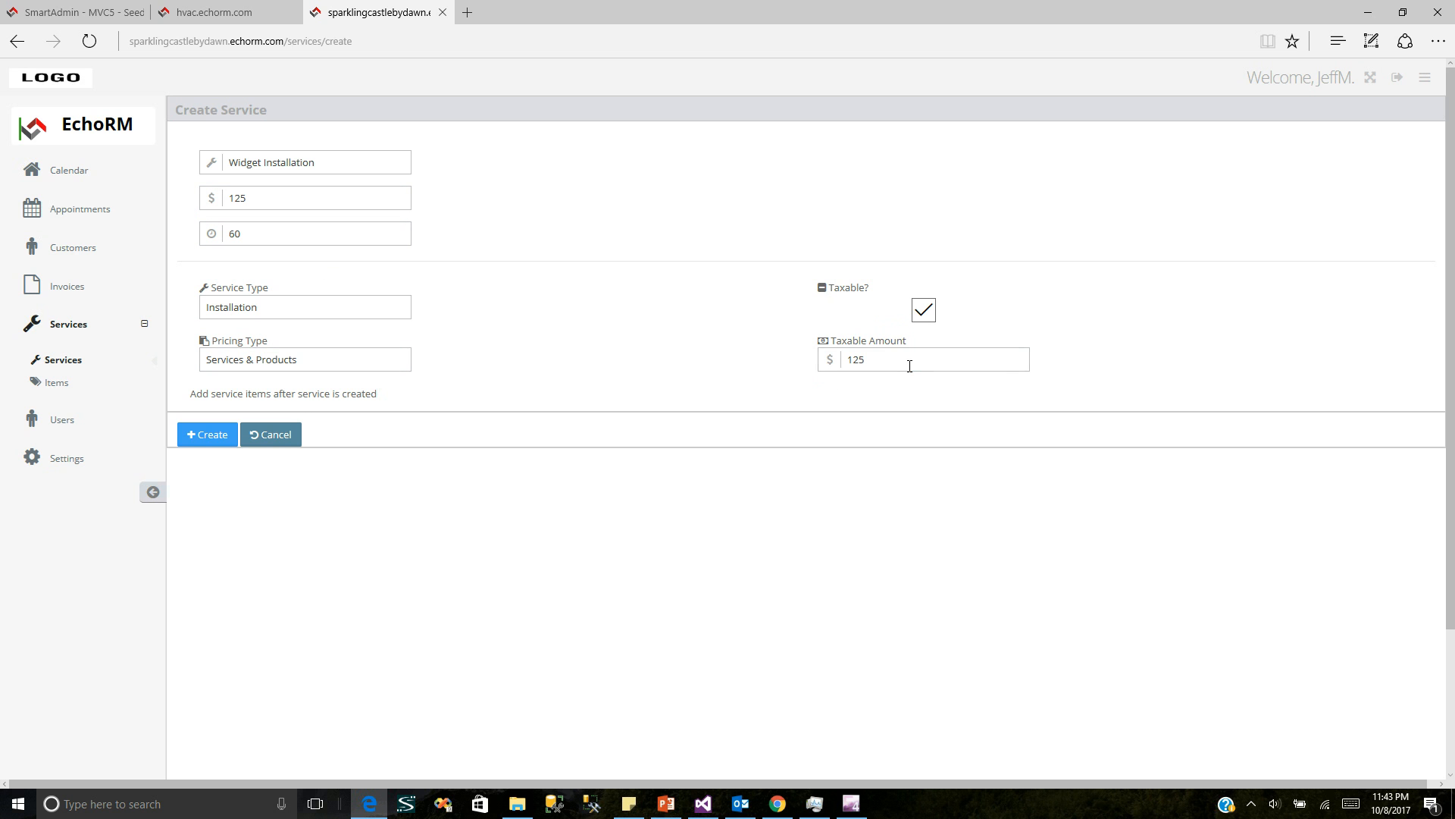
{"action": "left_click_drag", "start_coordinate": [901, 369], "coordinate": [780, 351]}
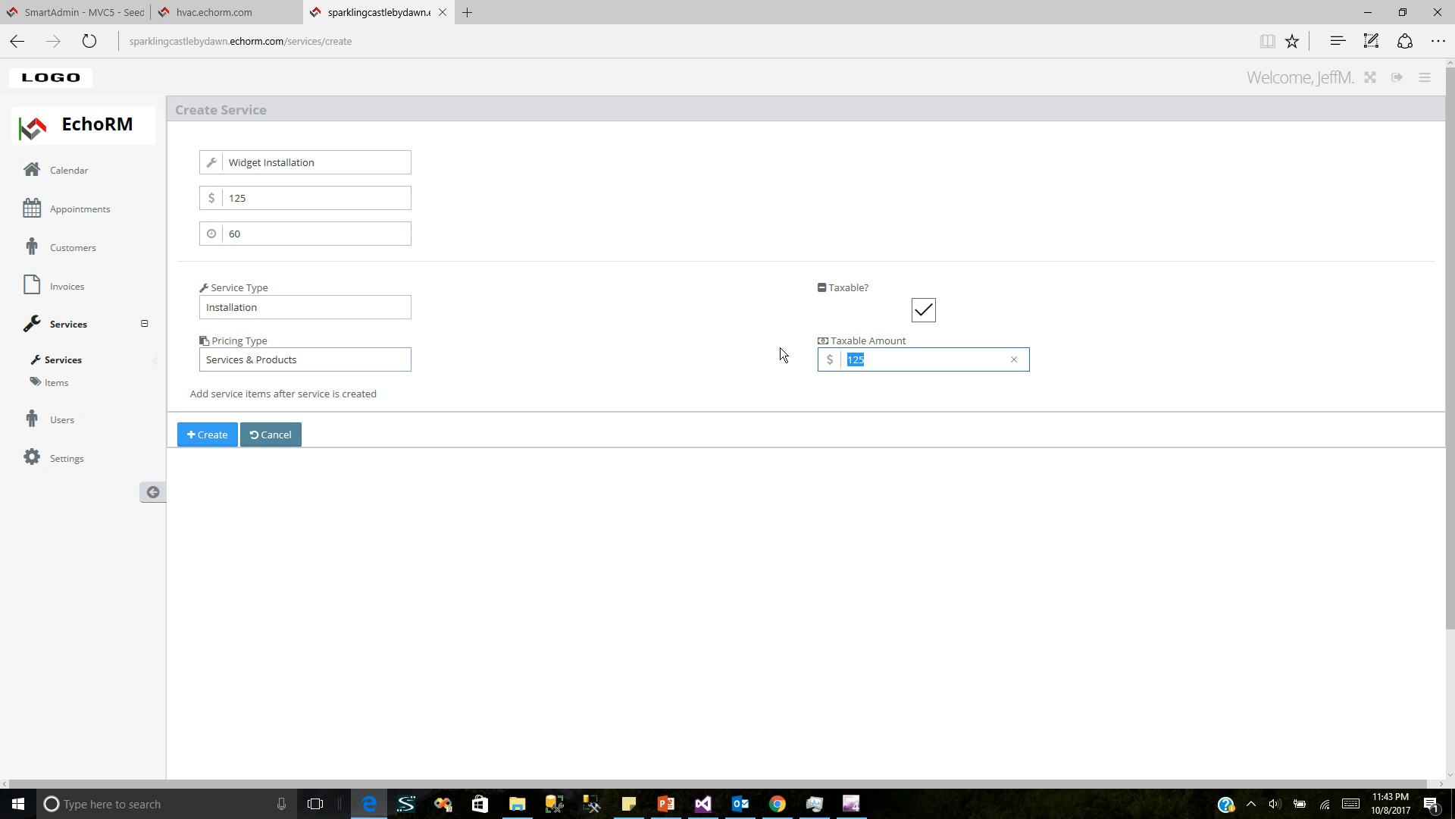
{"action": "type", "text": "75"}
{"action": "left_click", "coordinate": [780, 346]}
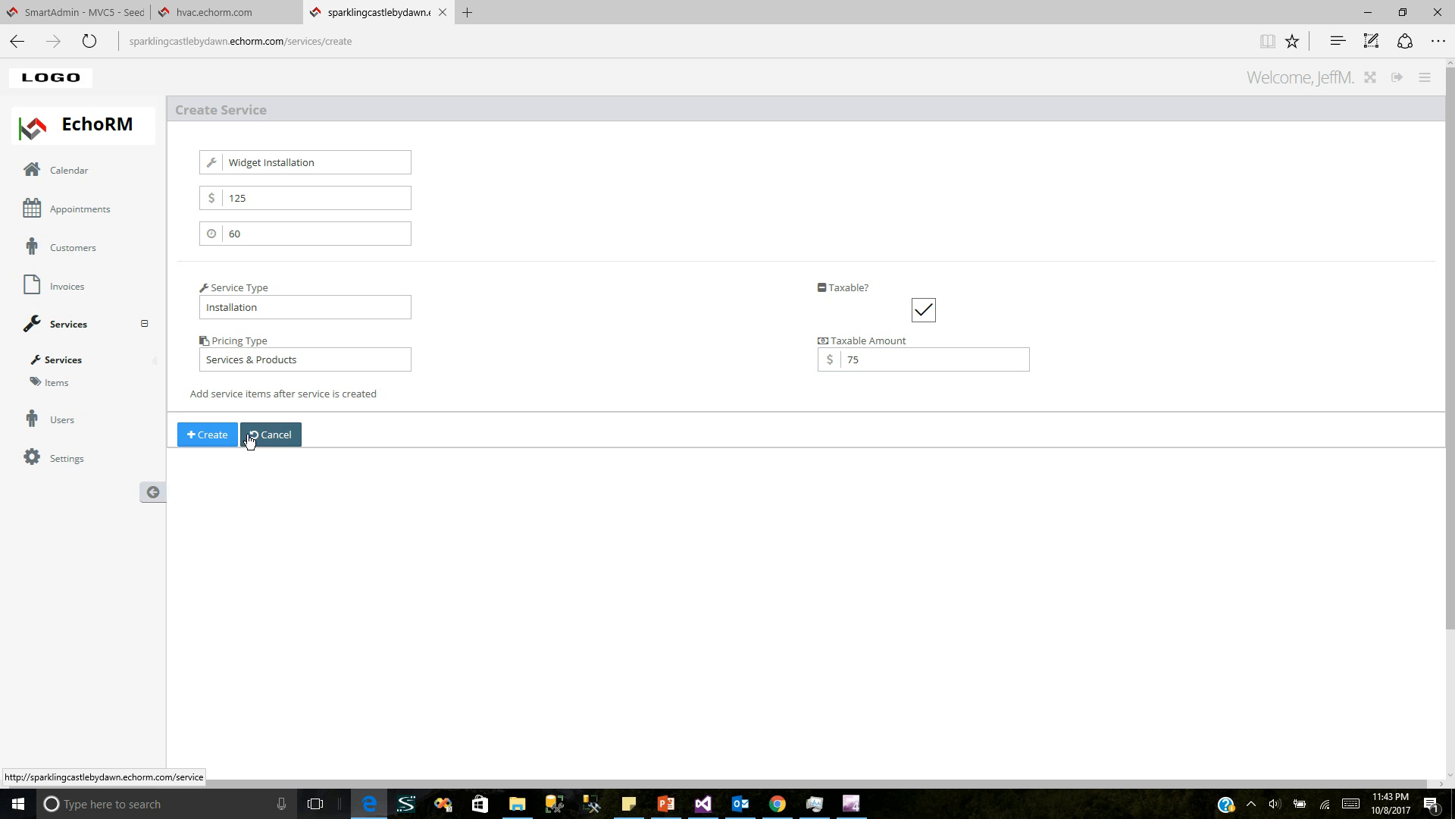
{"action": "left_click", "coordinate": [216, 441]}
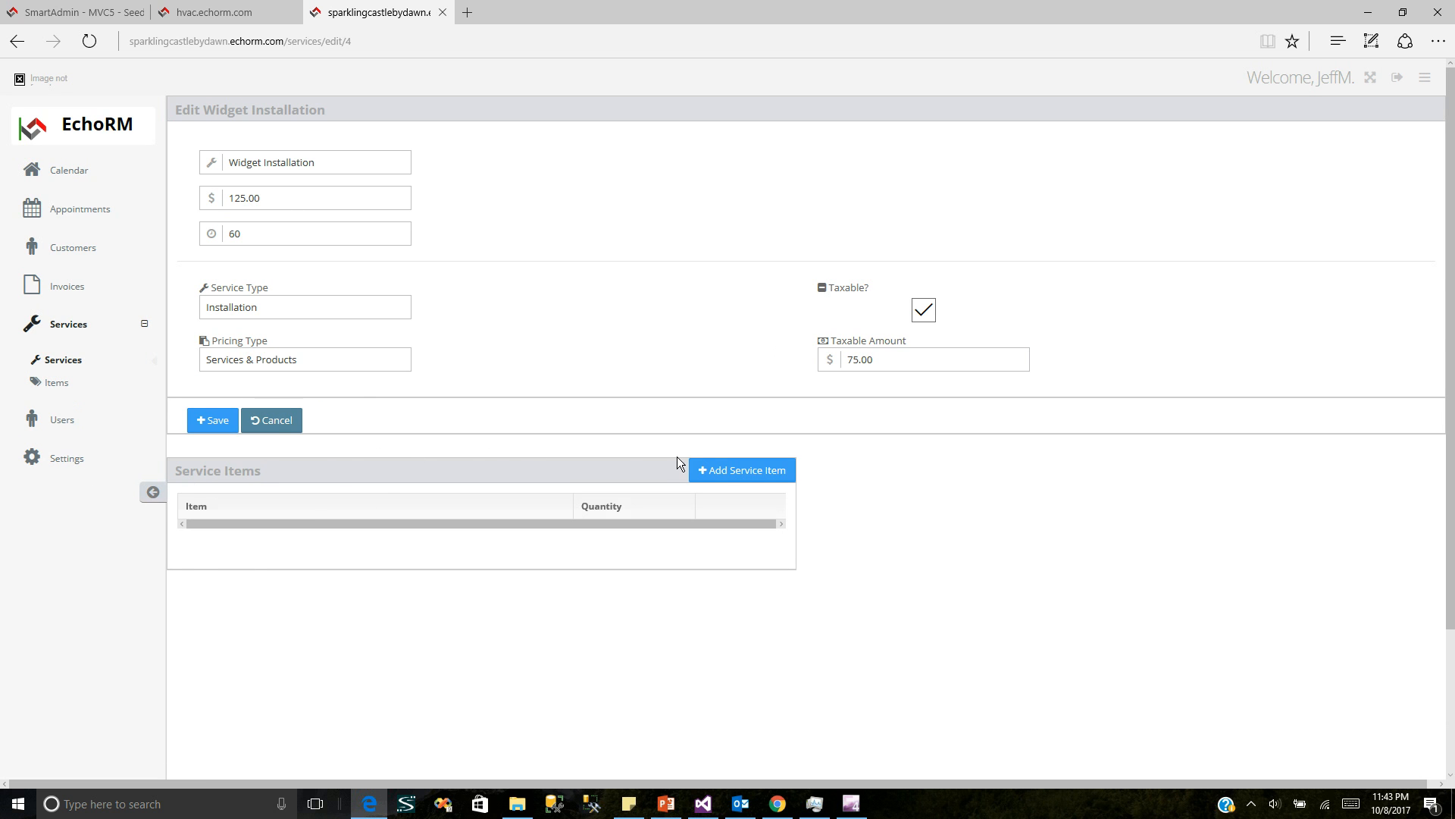
- Add Labor with a quantity of 1 as a service item of the Widget Installation service
{"action": "left_click", "coordinate": [722, 476]}
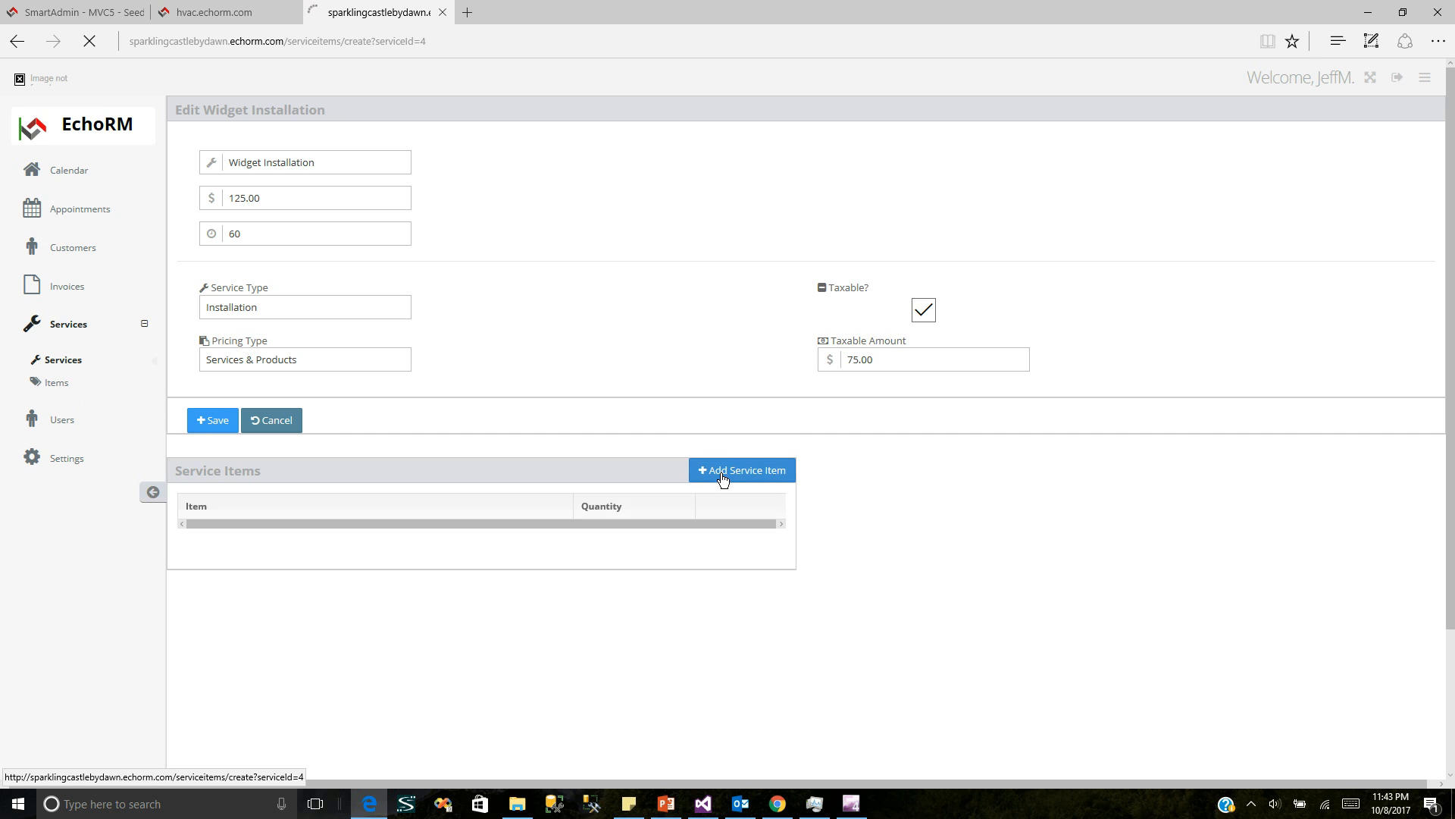
{"action": "left_click", "coordinate": [475, 226]}
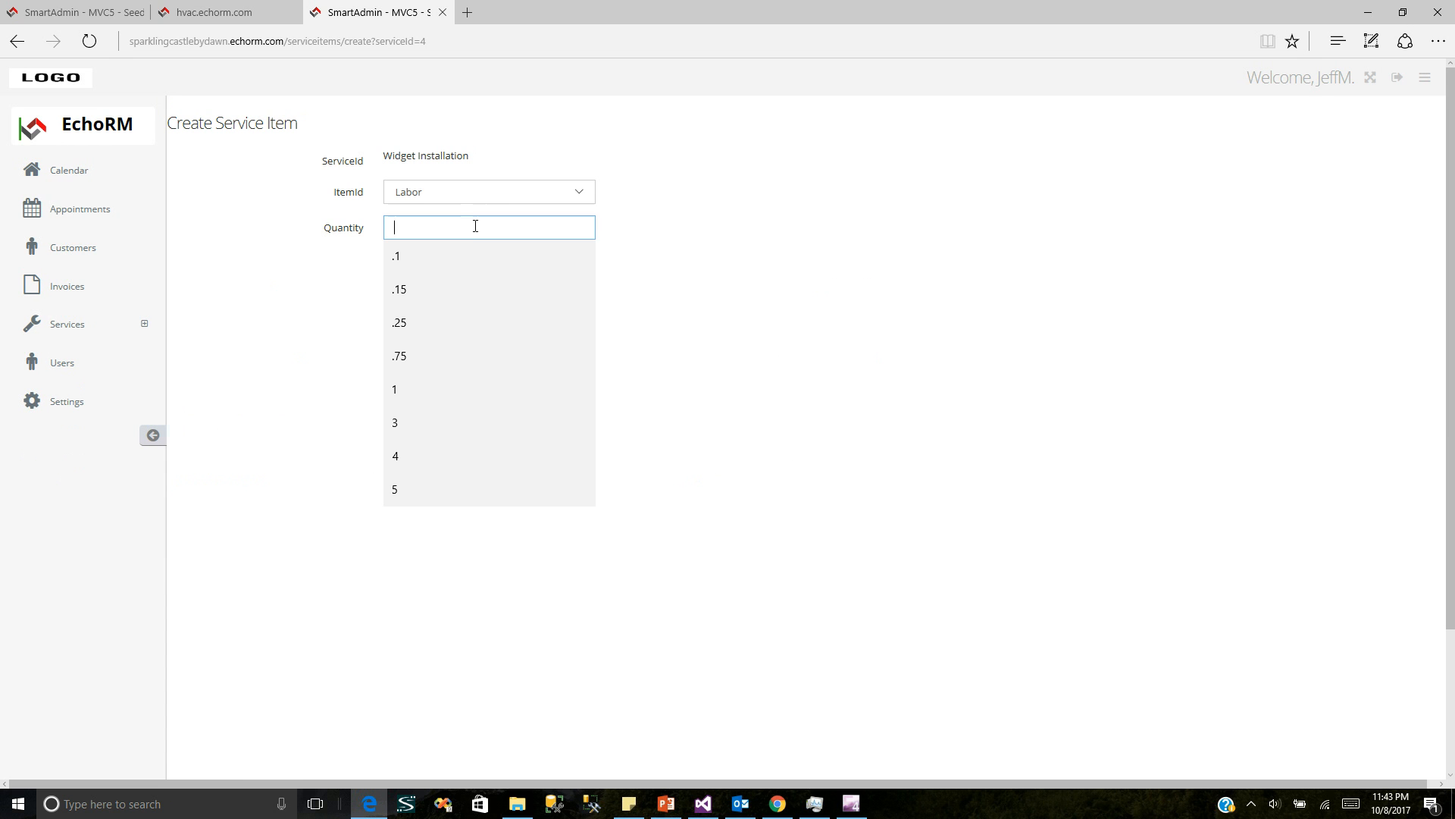
{"action": "type", "text": "1"}
{"action": "left_click", "coordinate": [624, 270]}
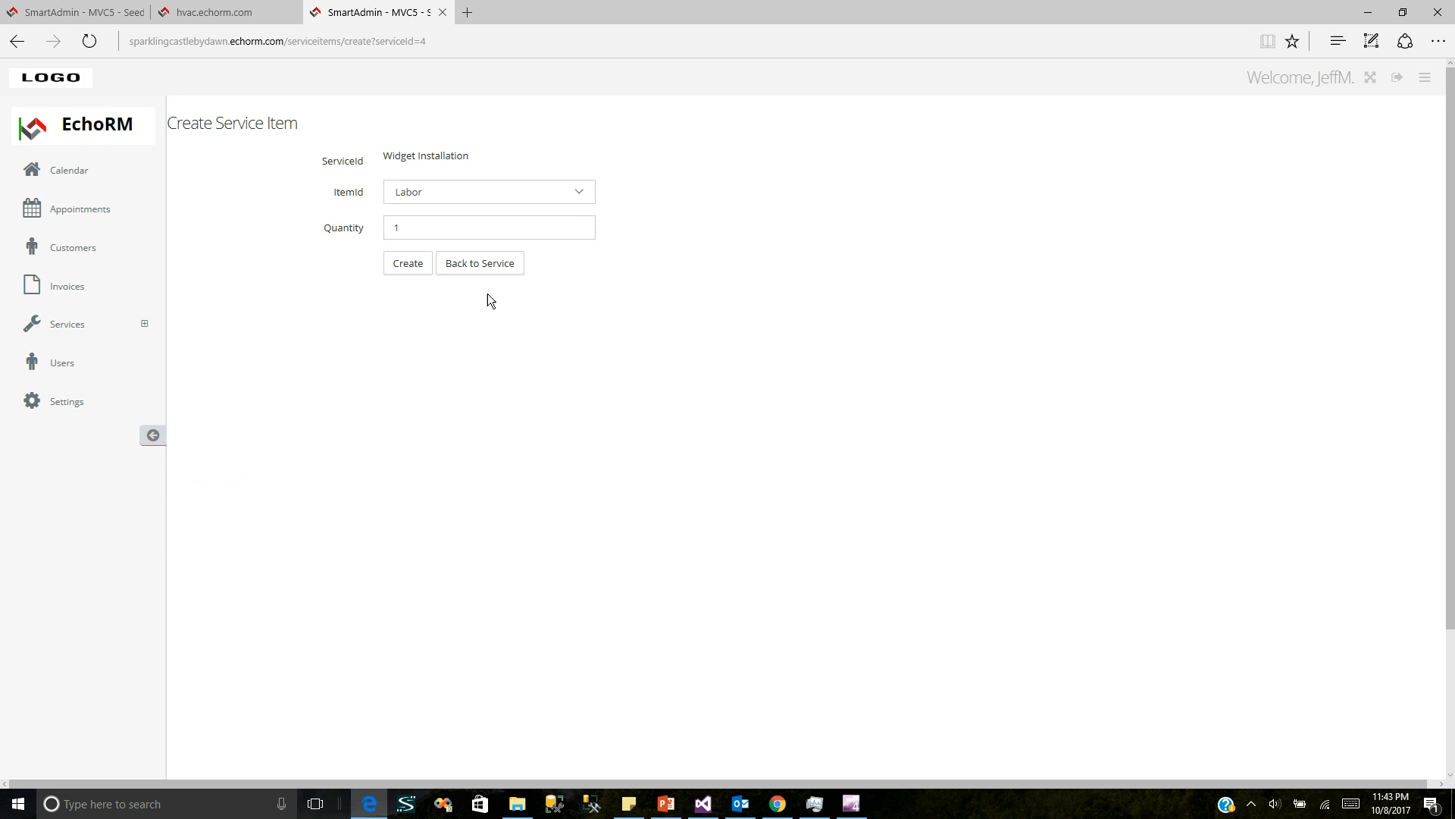
{"action": "left_click", "coordinate": [423, 272]}
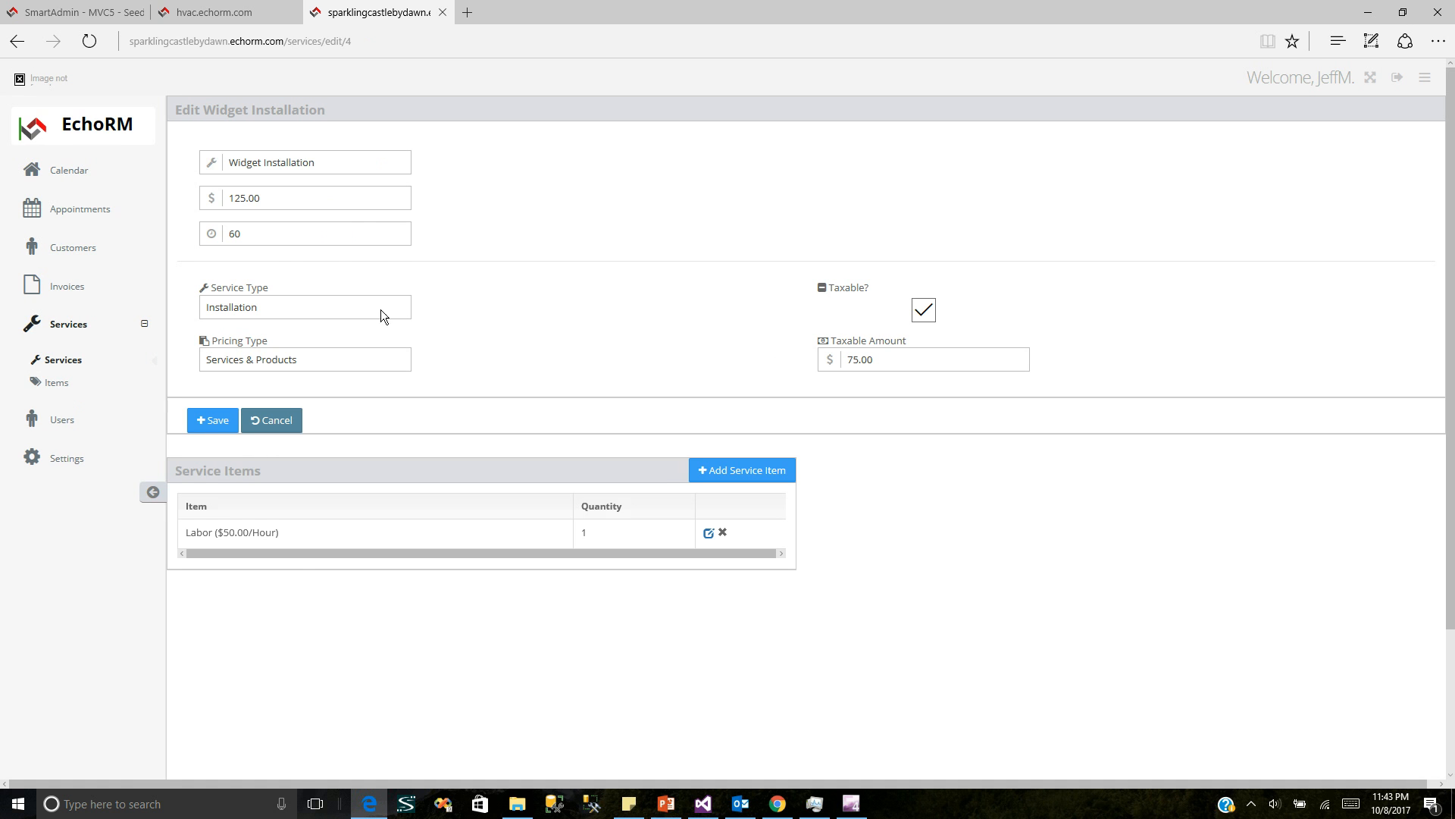
- Add Widget with a quantity of 1 as a second service item of the Widget Installation service
{"action": "left_click", "coordinate": [749, 471]}
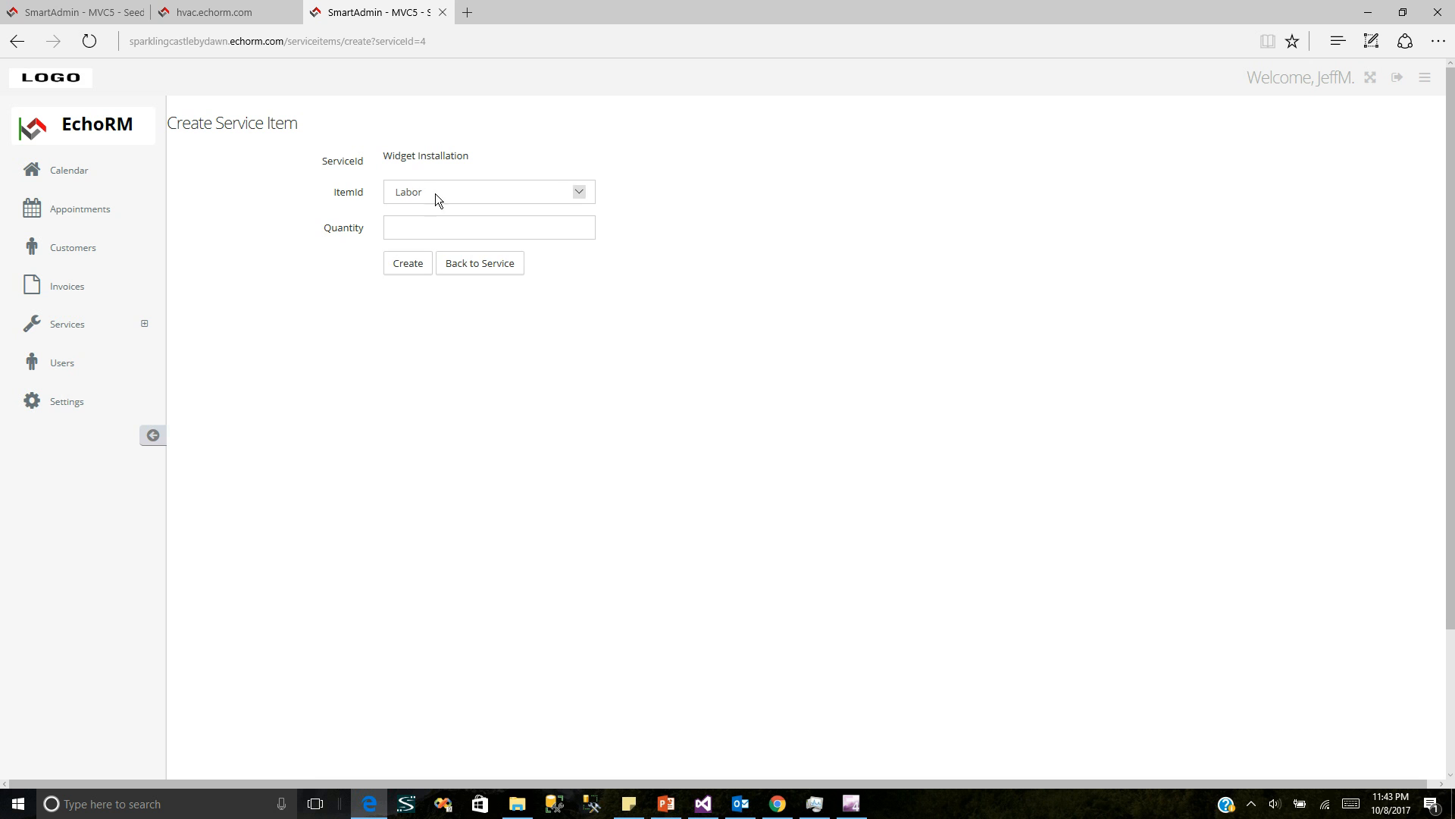
{"action": "left_click", "coordinate": [435, 194]}
{"action": "left_click", "coordinate": [440, 249]}
{"action": "left_click", "coordinate": [434, 231]}
{"action": "type", "text": "1"}
{"action": "left_click", "coordinate": [421, 272]}
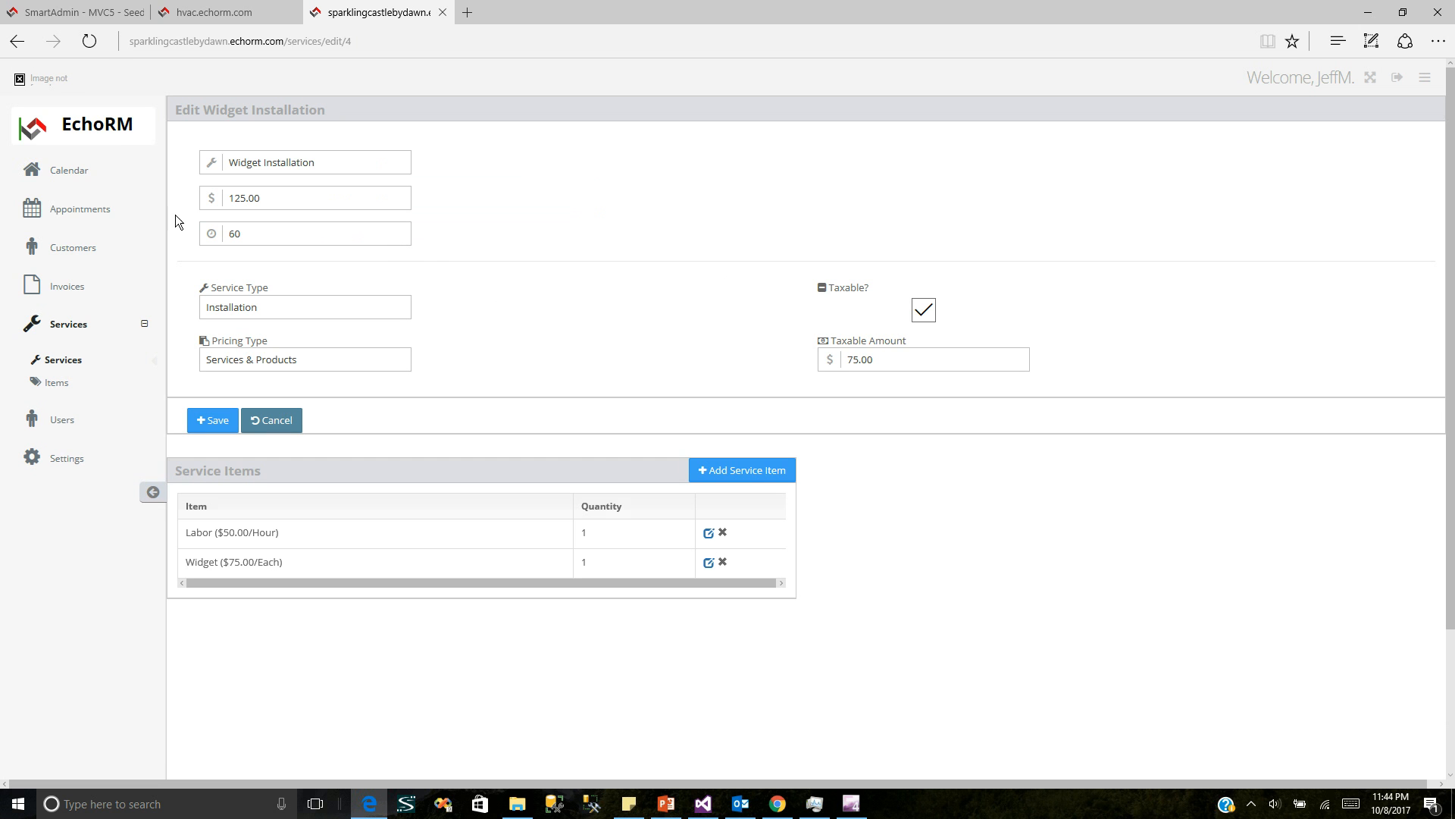
- Start a new appointment from the appointments page and select the preset customer from the customer list
{"action": "left_click", "coordinate": [84, 216]}
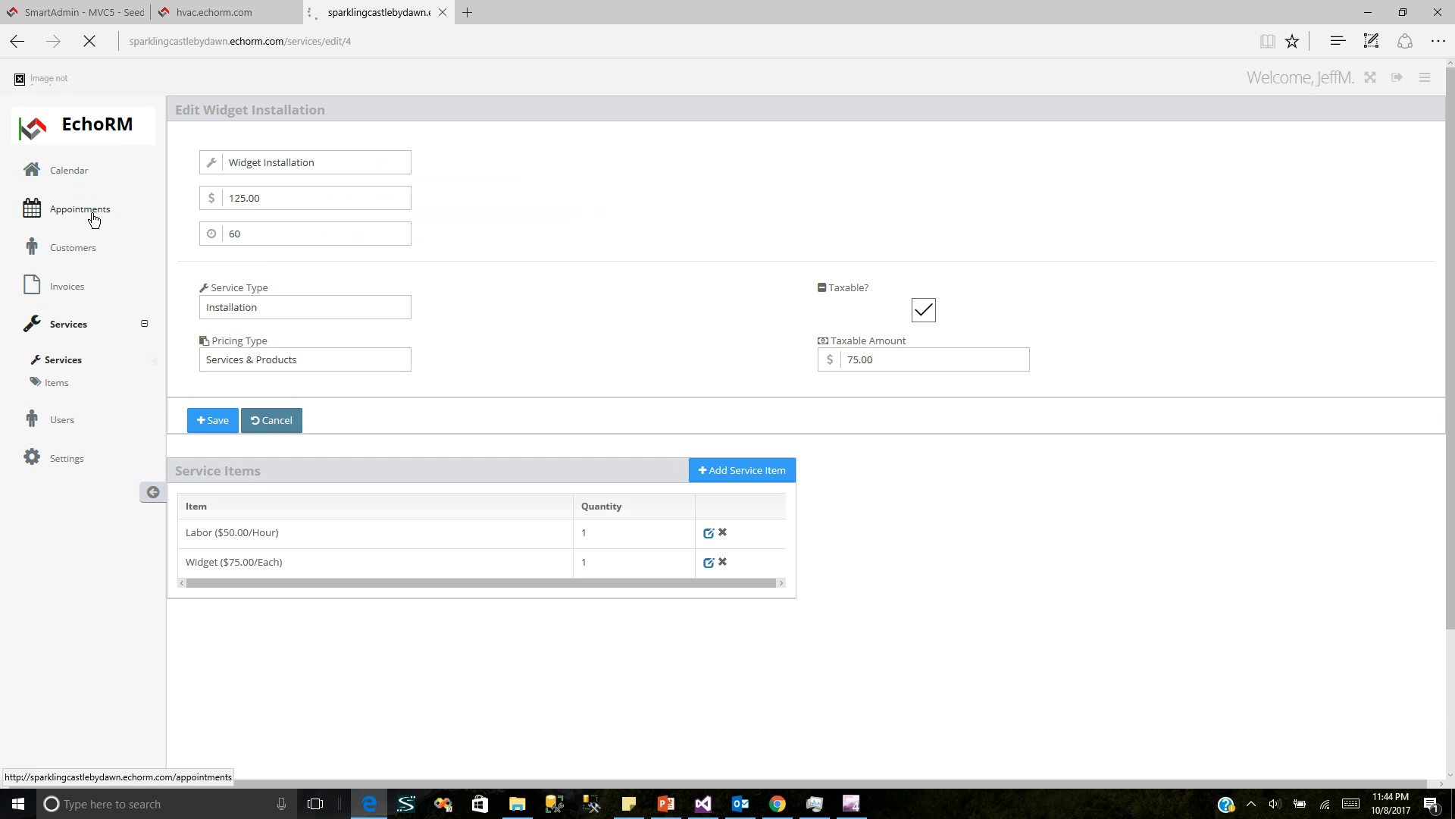
{"action": "left_click", "coordinate": [455, 144]}
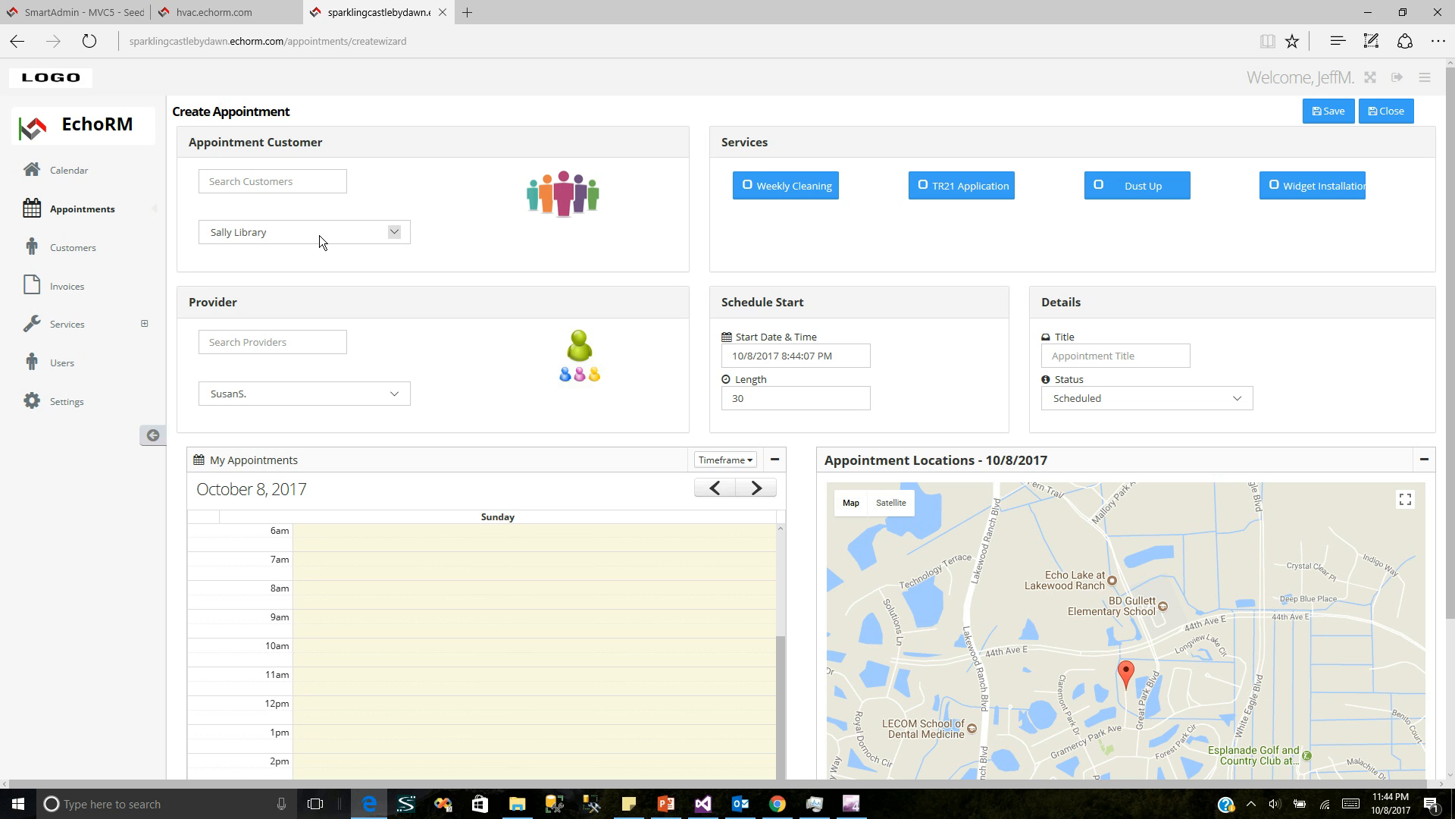
{"action": "left_click", "coordinate": [275, 232]}
{"action": "left_click", "coordinate": [272, 244]}
{"action": "left_click", "coordinate": [271, 238]}
{"action": "left_click", "coordinate": [273, 229]}
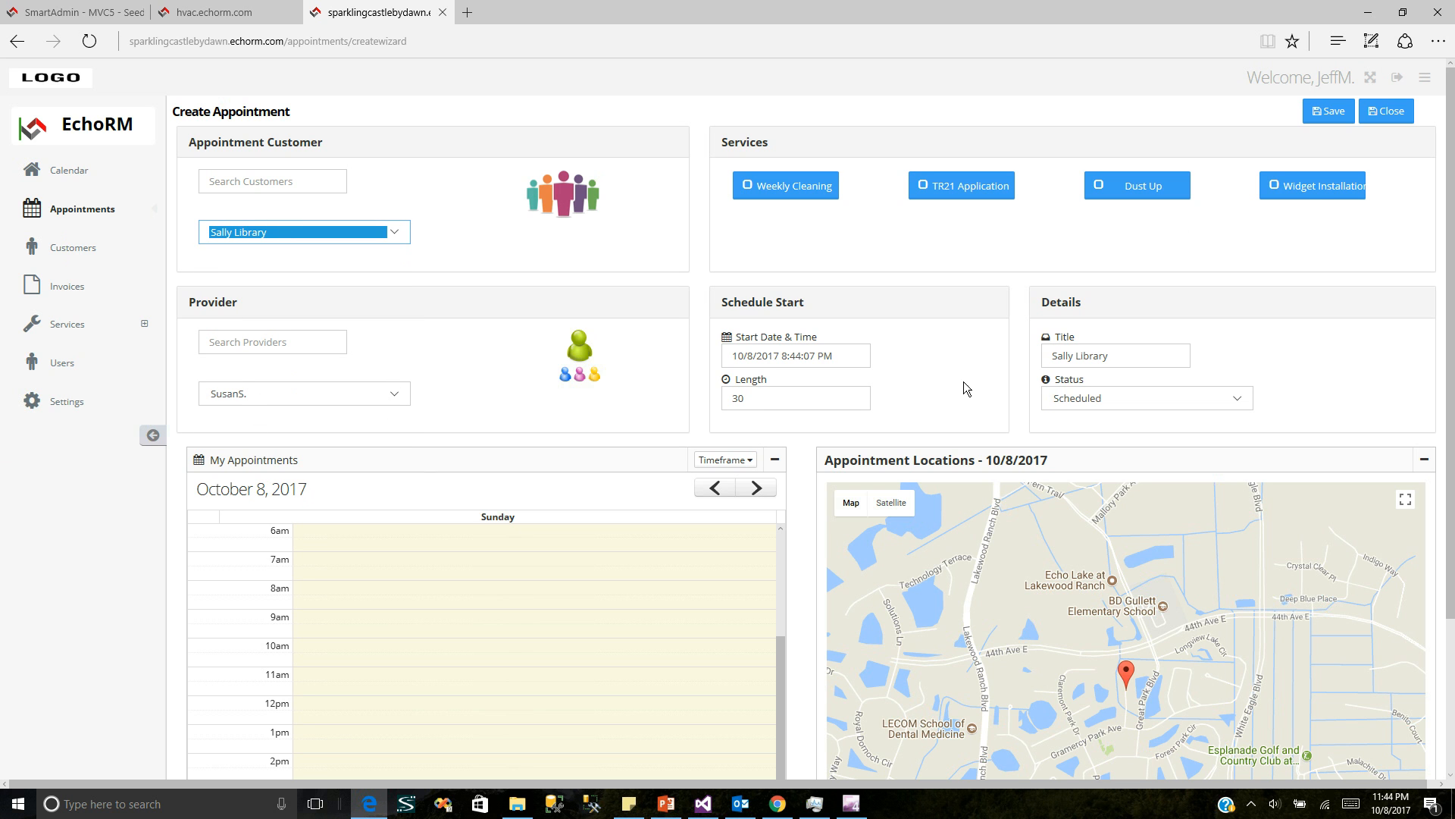
- Assign the Widget Installation service to the appointment, save it, and start the service
{"action": "left_click", "coordinate": [1316, 195]}
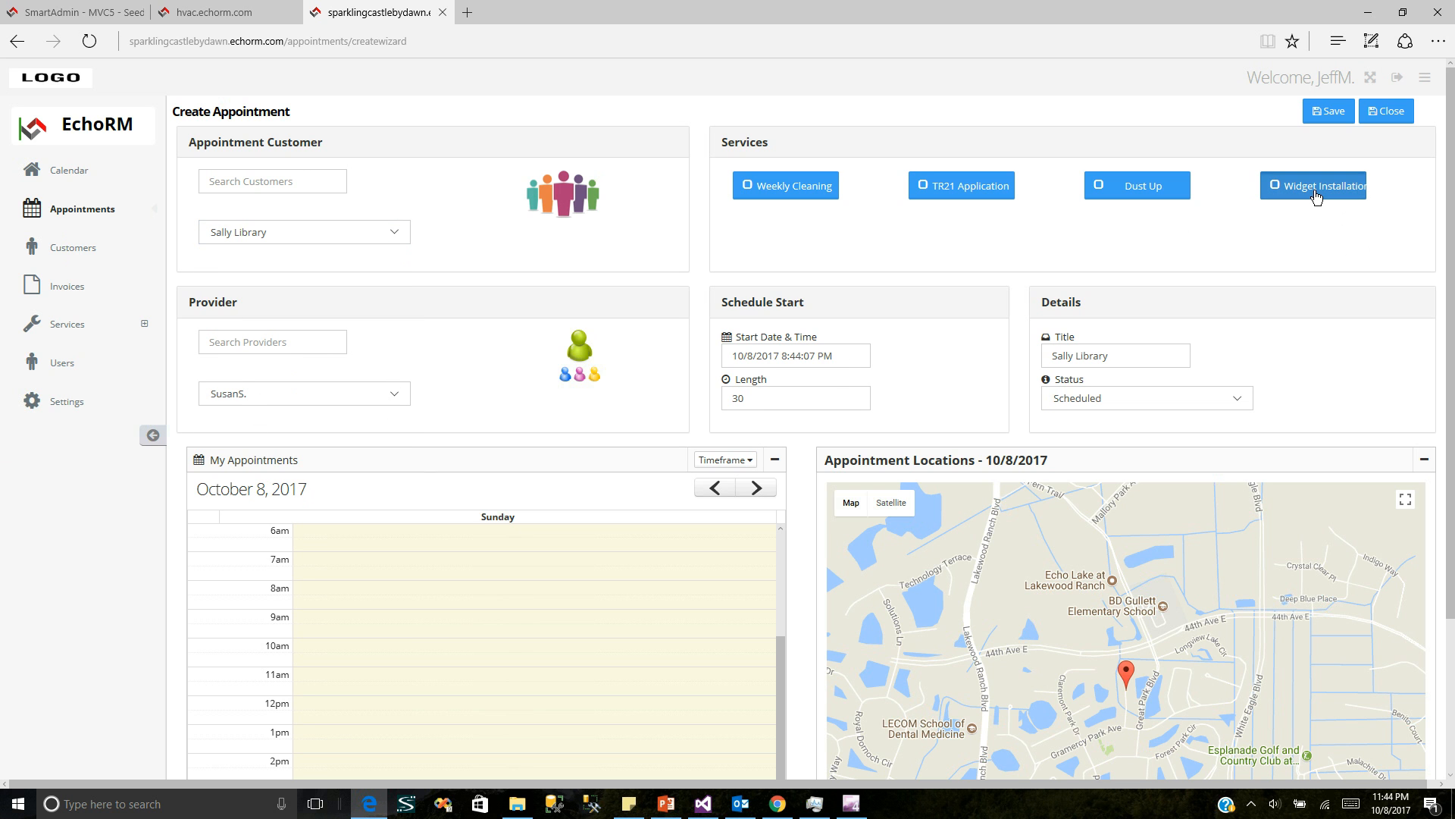
{"action": "left_click", "coordinate": [1332, 114]}
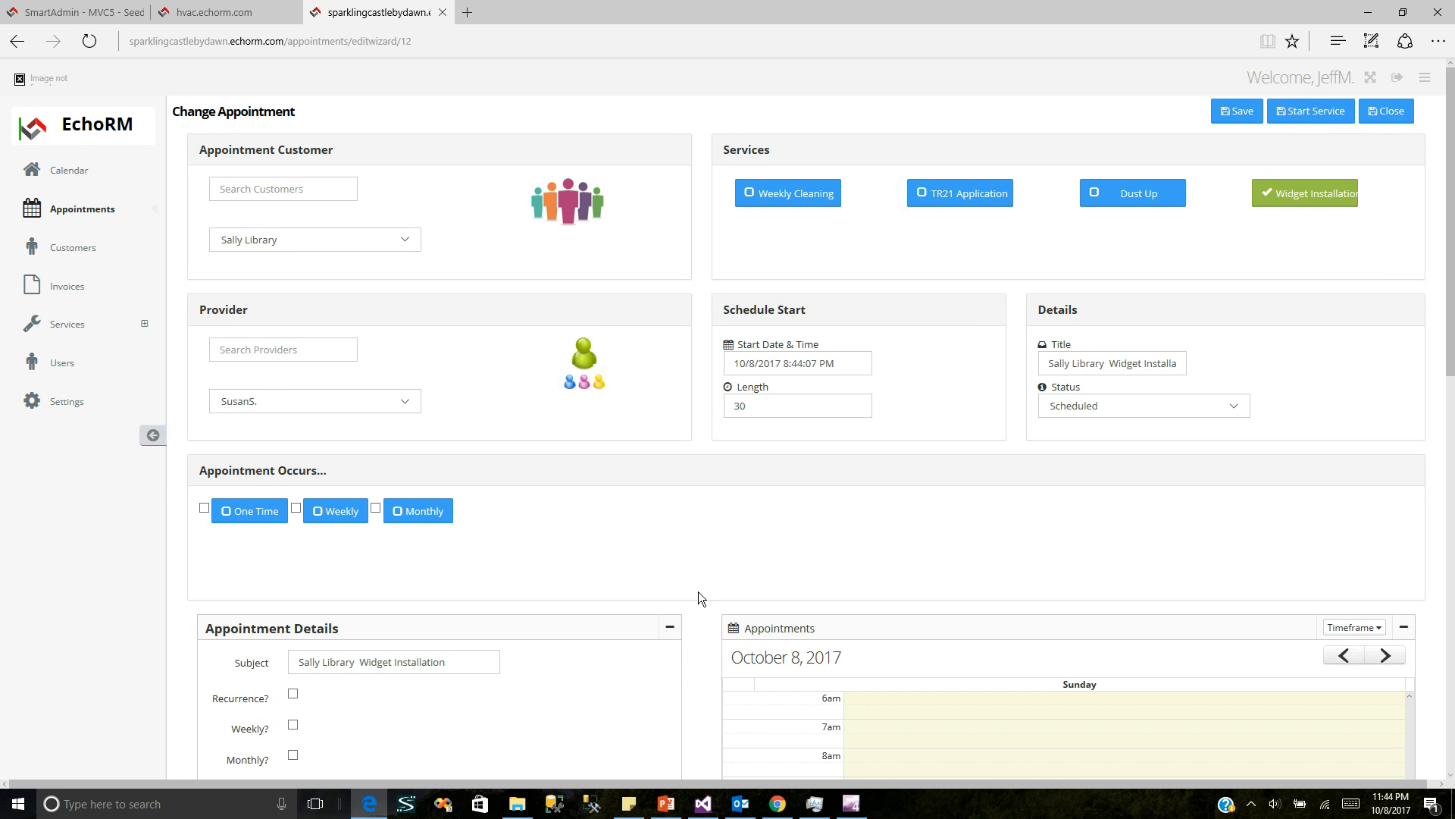
{"action": "left_click", "coordinate": [1307, 121]}
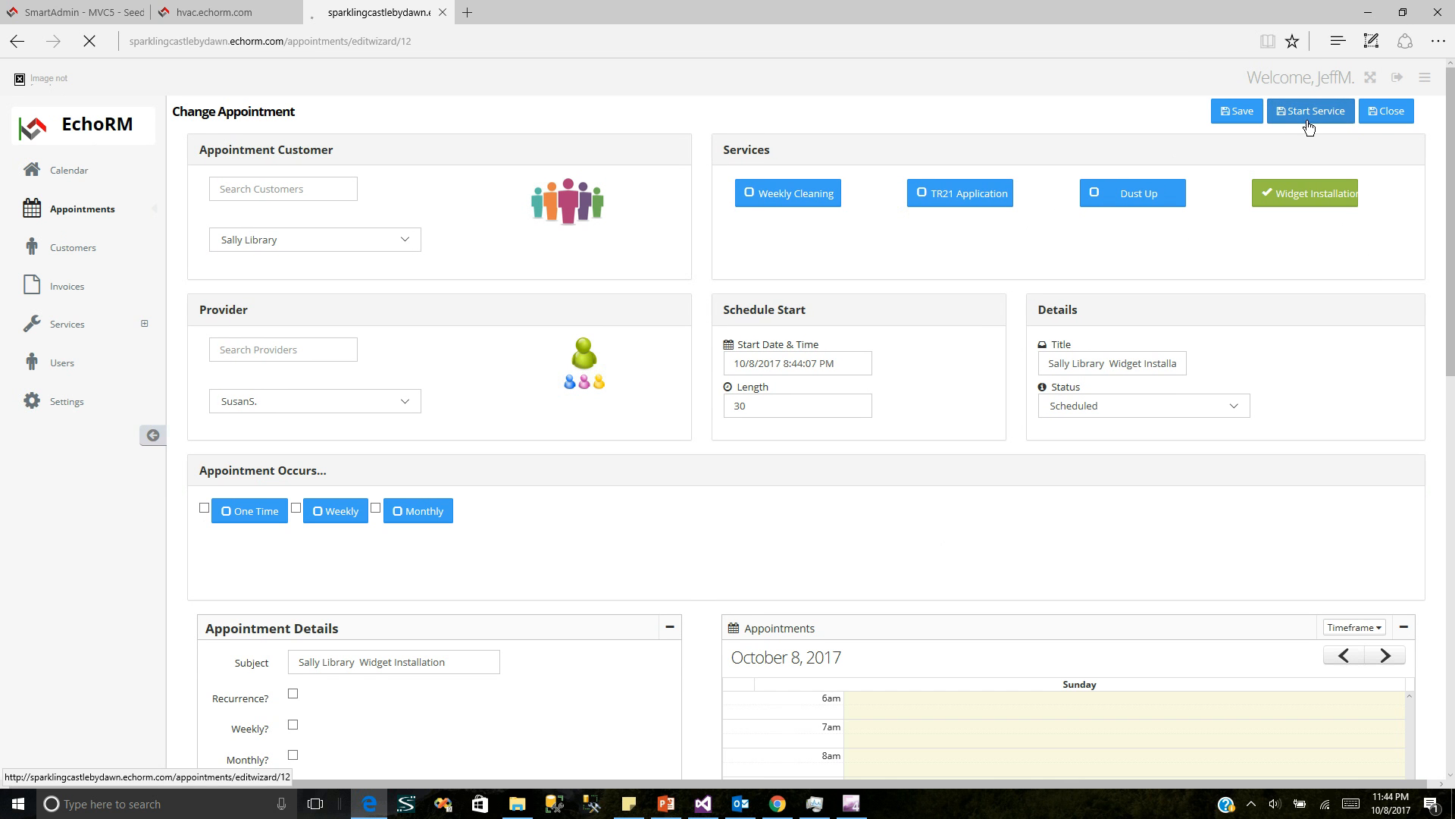